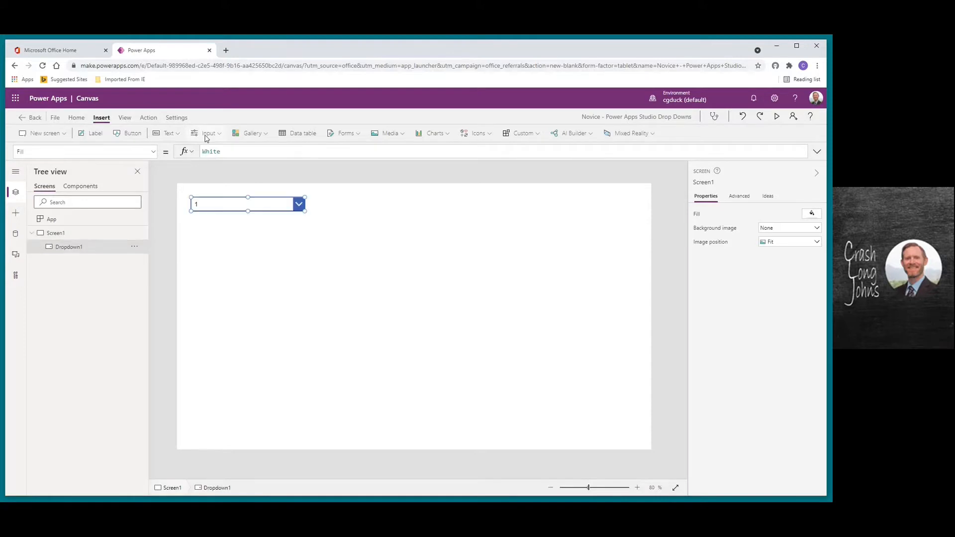
Step: Insert a combo box and place it beside the drop-down, at about X 455, Y 40
{"action": "left_click", "coordinate": [204, 133]}
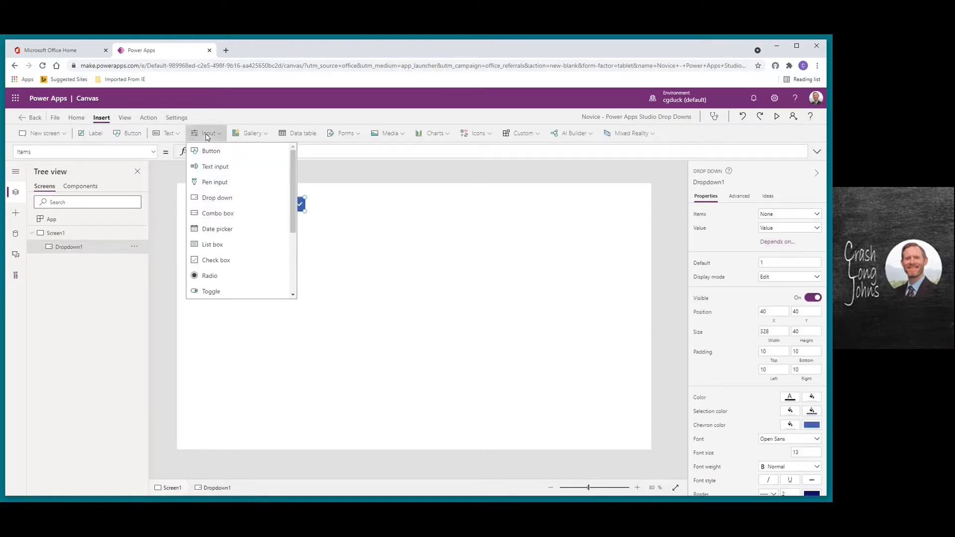
{"action": "left_click", "coordinate": [209, 213]}
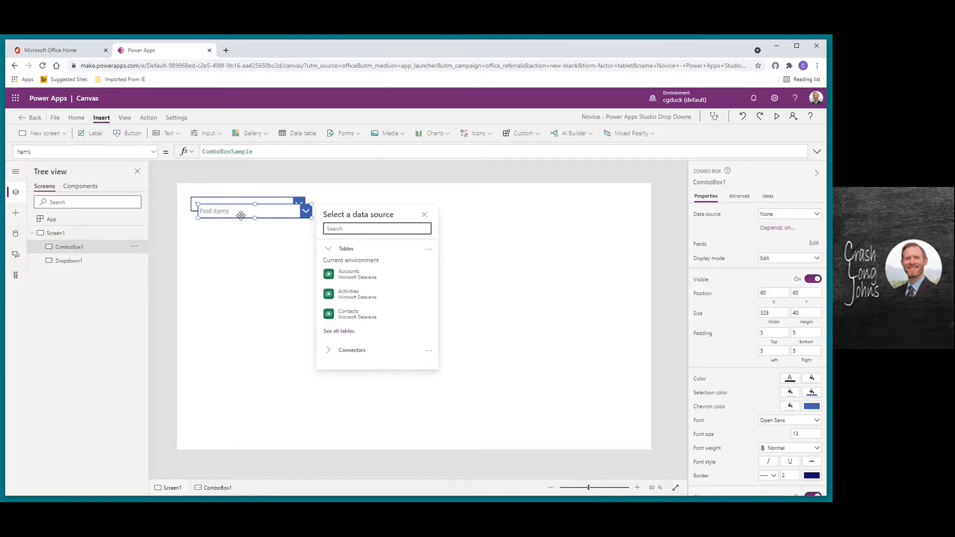
{"action": "left_click_drag", "start_coordinate": [241, 213], "coordinate": [380, 205]}
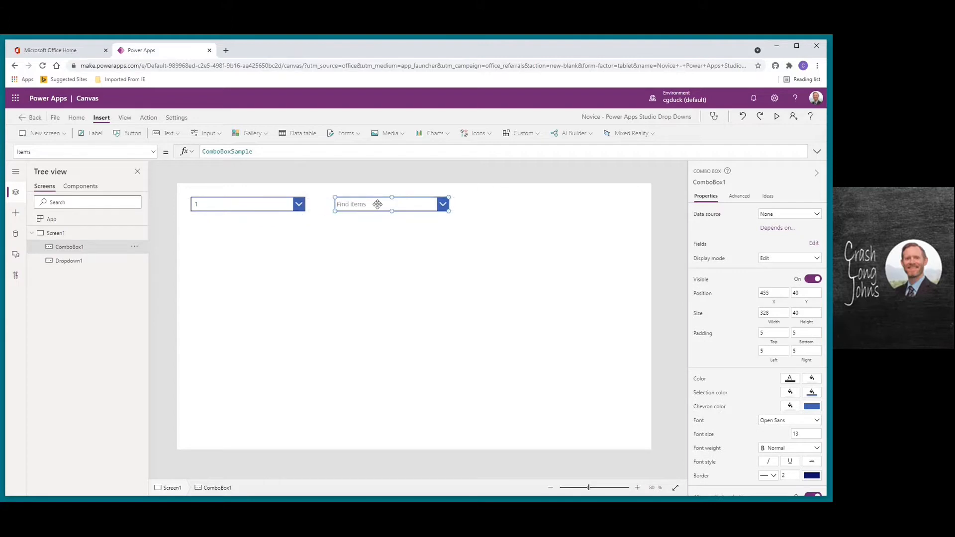
Step: Duplicate the drop-down and place the copy directly below the original, at about X 40, Y 123
{"action": "left_click", "coordinate": [226, 206]}
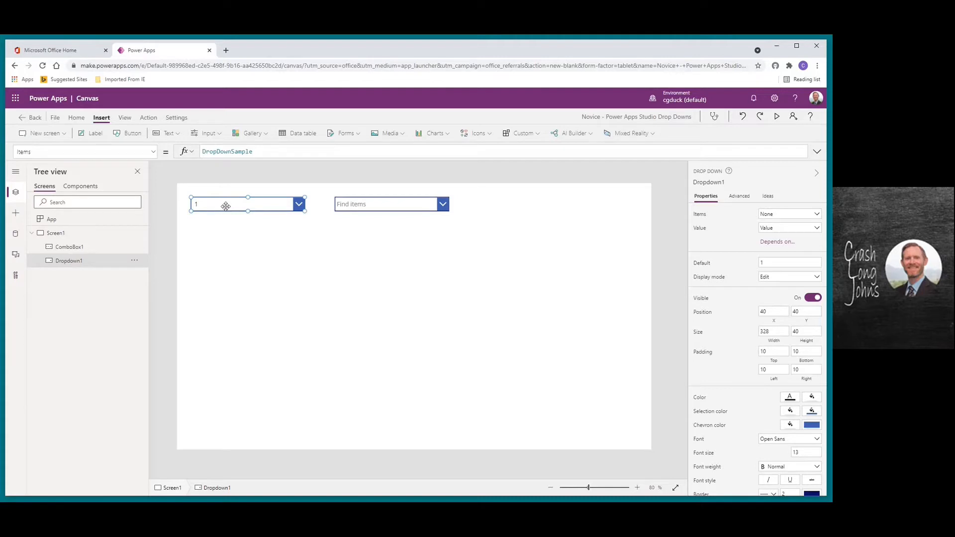
{"action": "key", "text": "ctrl+c"}
{"action": "key", "text": "ctrl+v"}
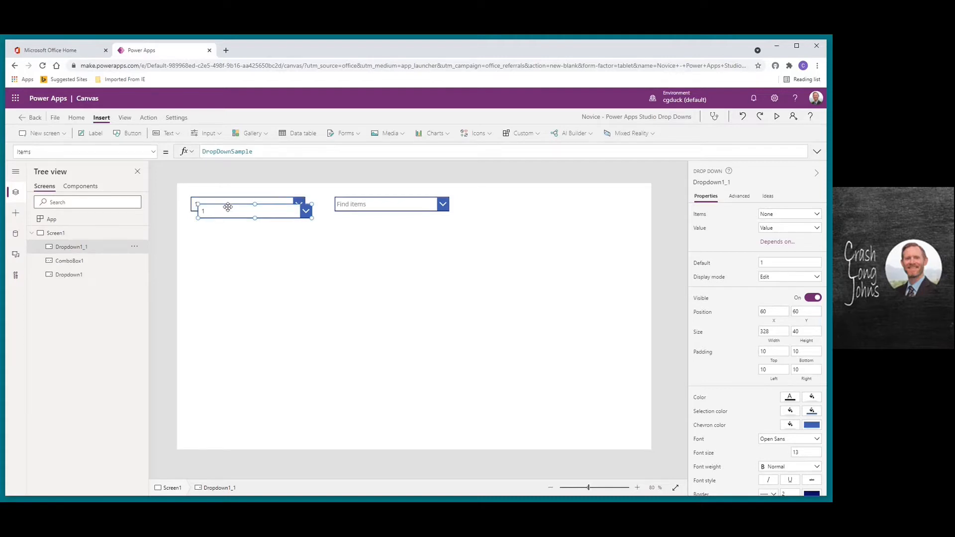
{"action": "left_click_drag", "start_coordinate": [226, 206], "coordinate": [229, 234]}
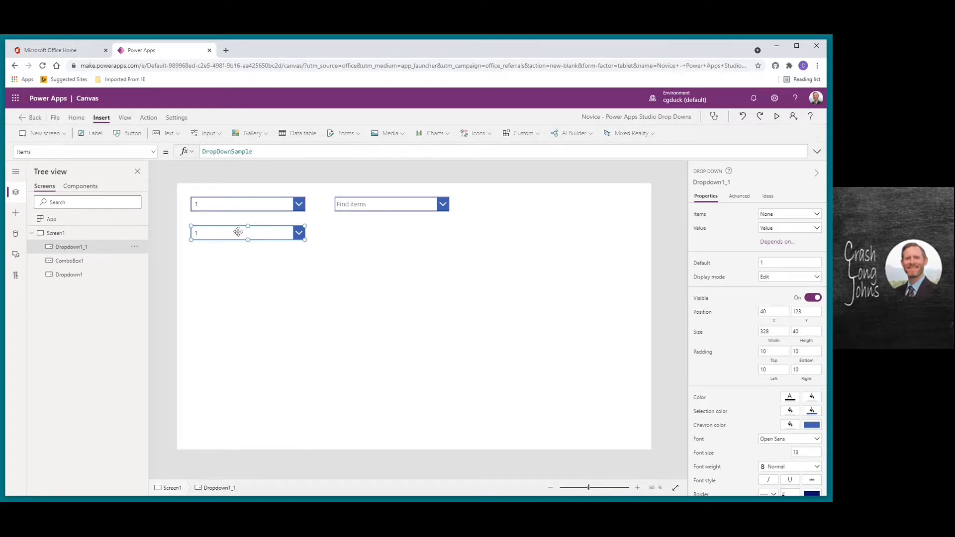
Step: Set the original drop-down's Items formula to ["New", "In Progress", "Completed"]
{"action": "left_click", "coordinate": [231, 208]}
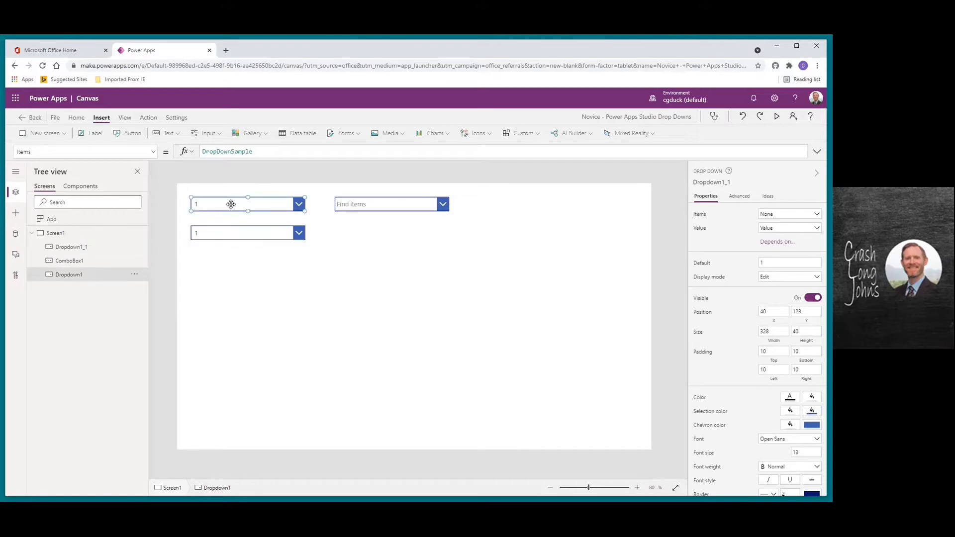
{"action": "left_click", "coordinate": [358, 203]}
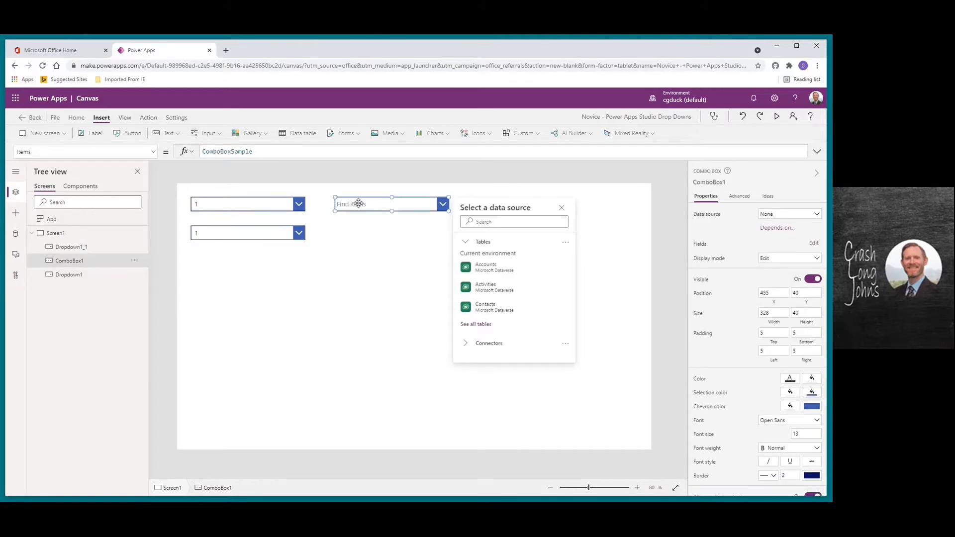
{"action": "left_click", "coordinate": [205, 204]}
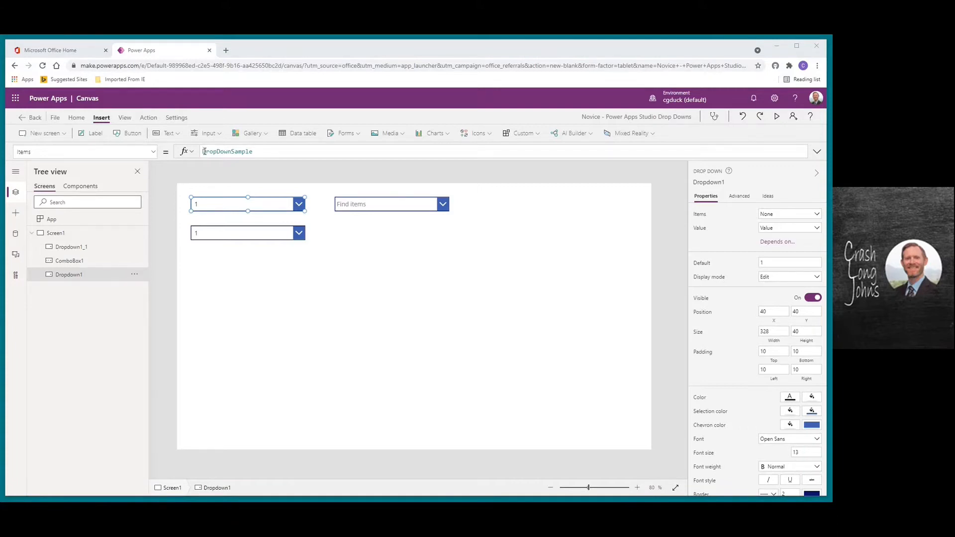
{"action": "left_click_drag", "start_coordinate": [204, 151], "coordinate": [289, 151]}
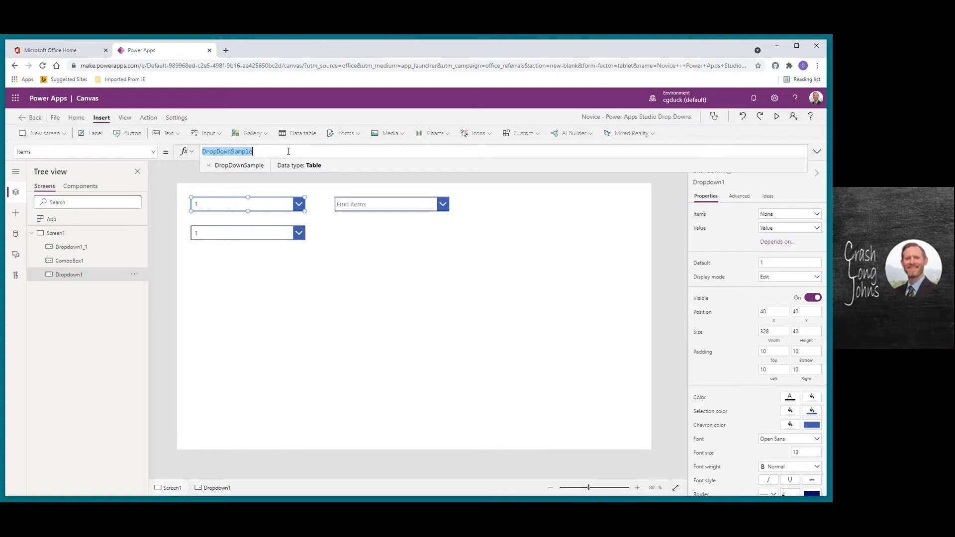
{"action": "type", "text": "[\""}
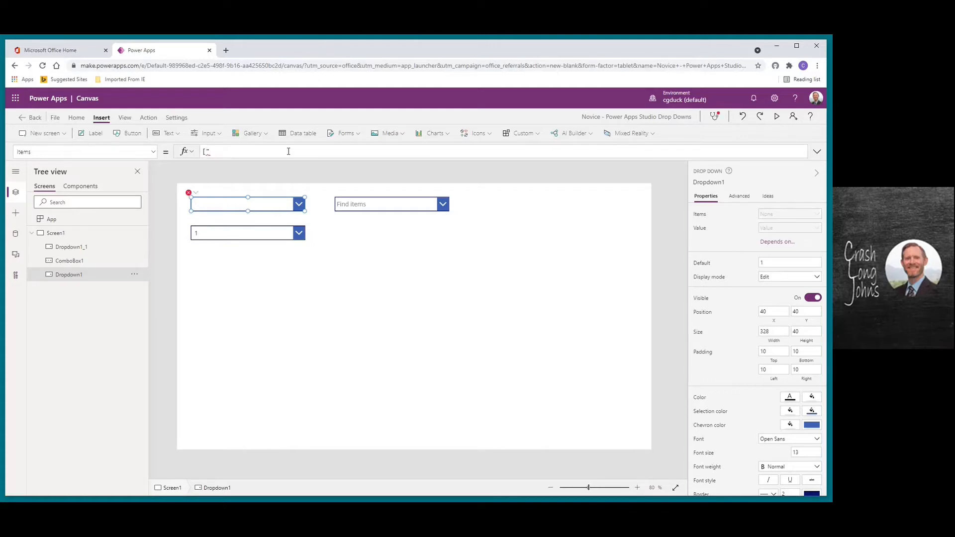
{"action": "type", "text": "New\", \"In Progress\", \"Completed\"]"}
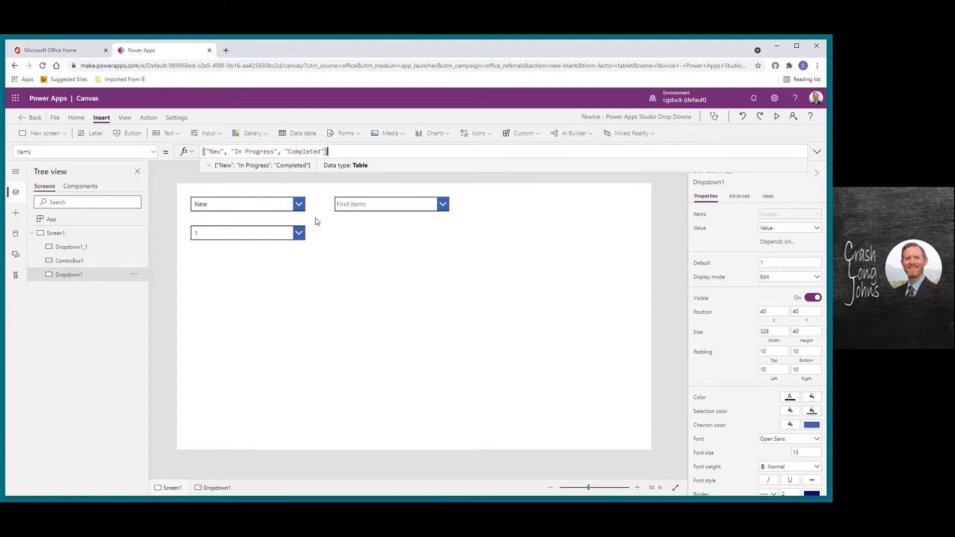
Step: Check the choices offered by the original drop-down on the canvas
{"action": "left_click", "coordinate": [300, 205]}
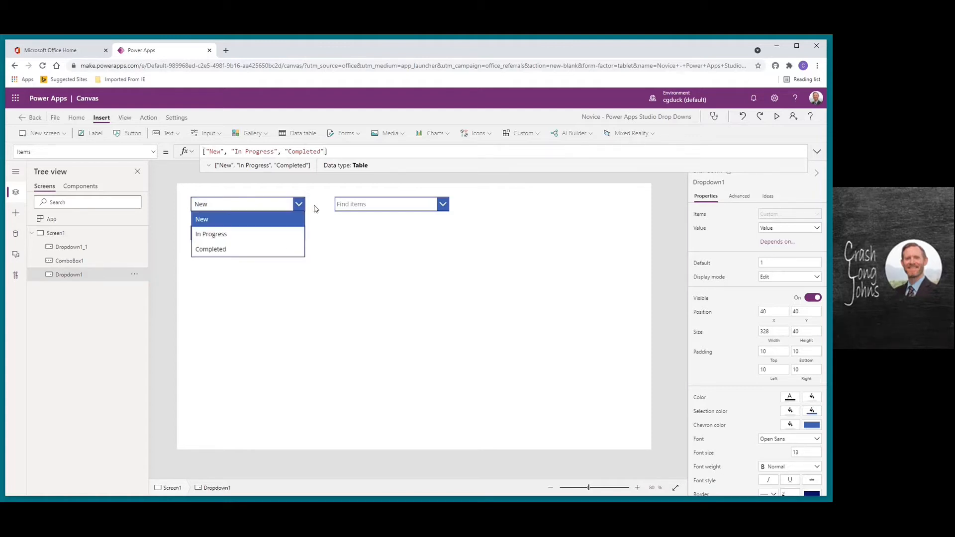
{"action": "left_click", "coordinate": [315, 210]}
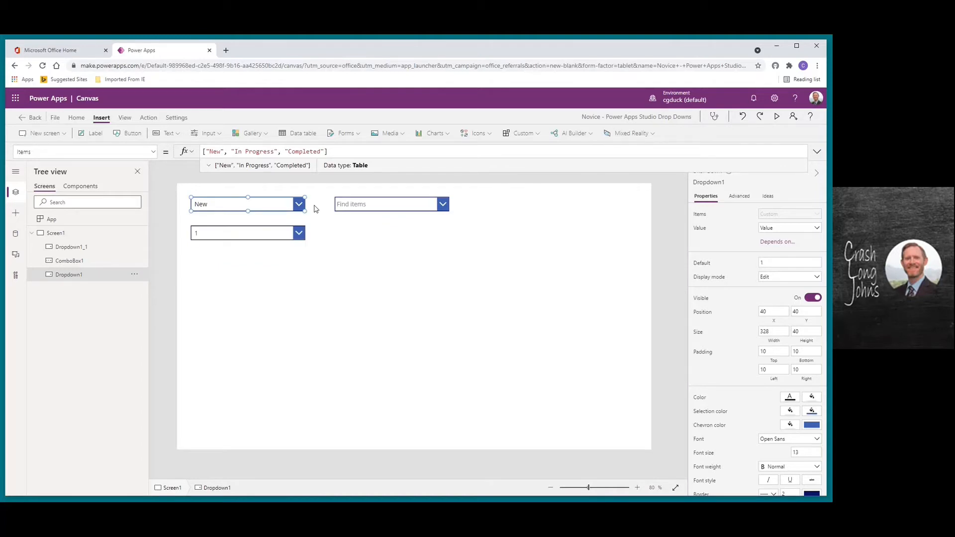
{"action": "key", "text": "alt"}
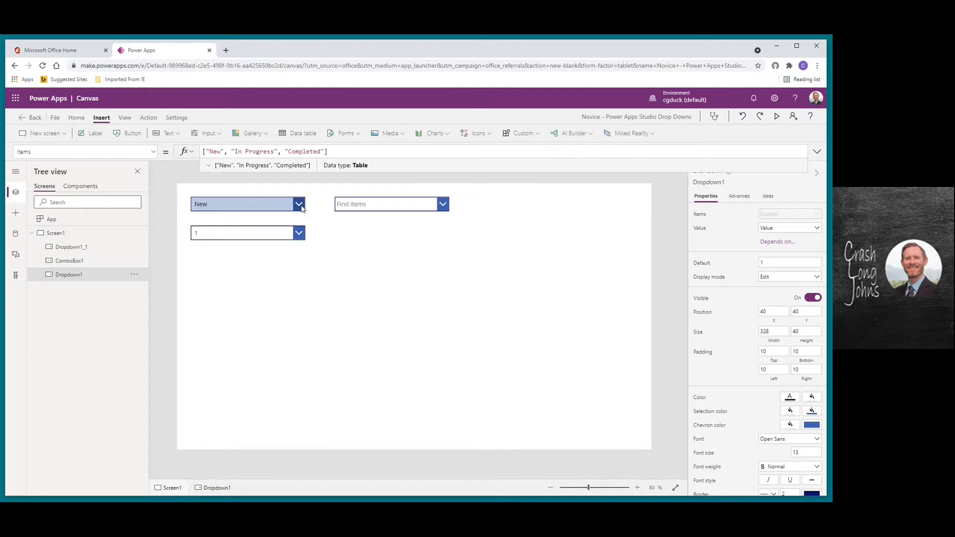
{"action": "left_click", "coordinate": [301, 208]}
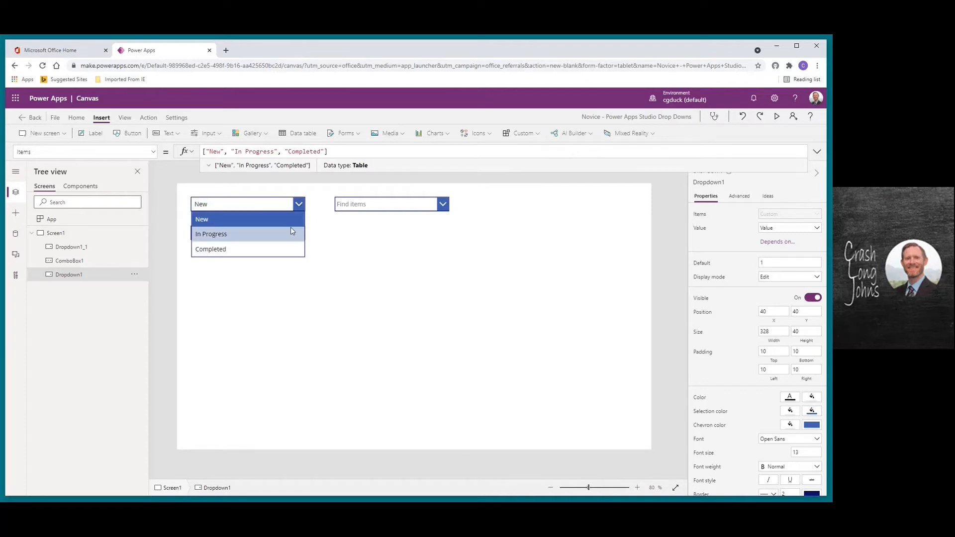
{"action": "left_click", "coordinate": [314, 204]}
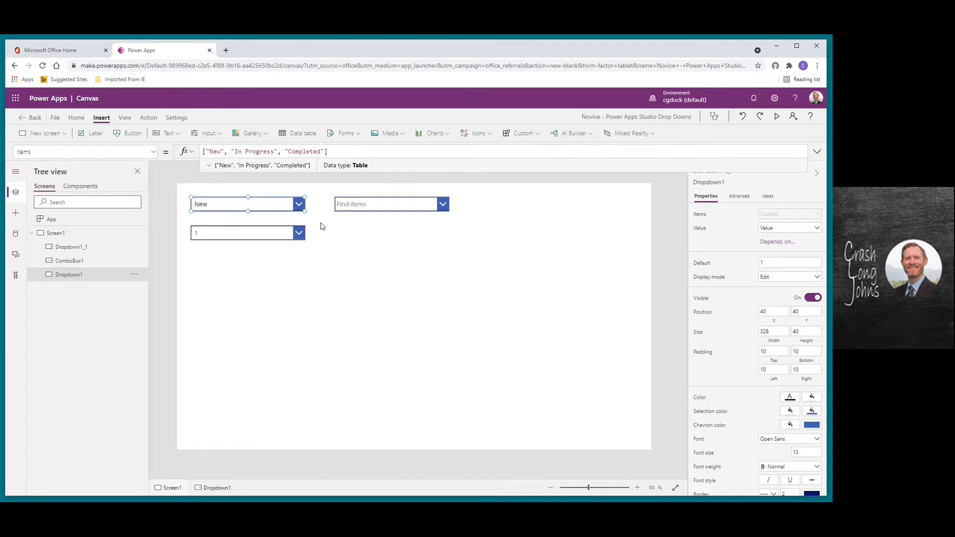
Step: Try to add a SharePoint data source to the app through the existing SharePoint connection
{"action": "left_click", "coordinate": [269, 233]}
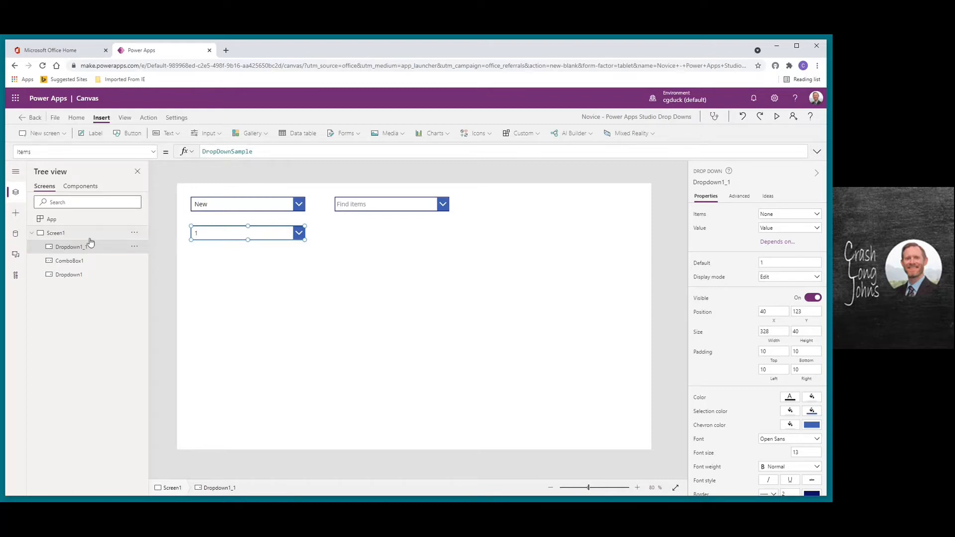
{"action": "left_click", "coordinate": [16, 237]}
{"action": "left_click", "coordinate": [65, 205]}
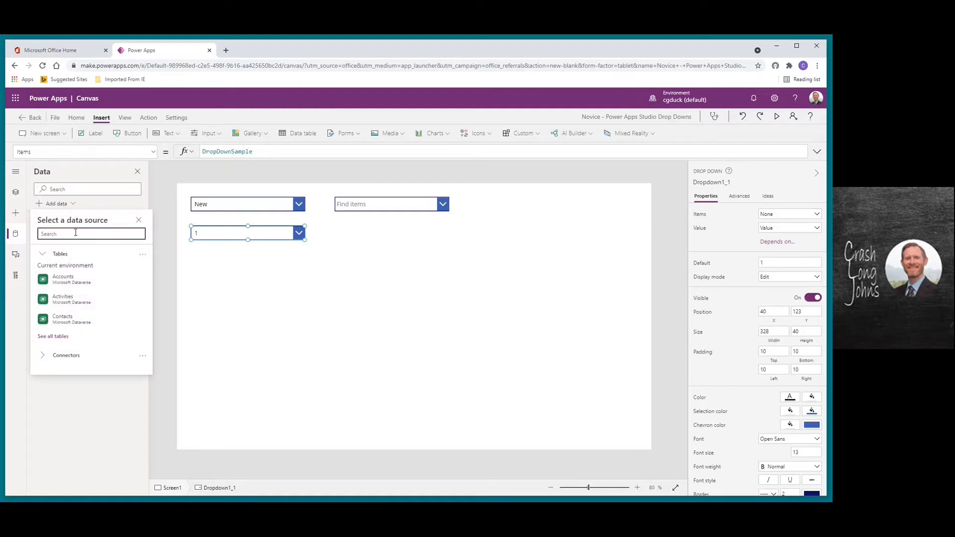
{"action": "type", "text": "sharepoint"}
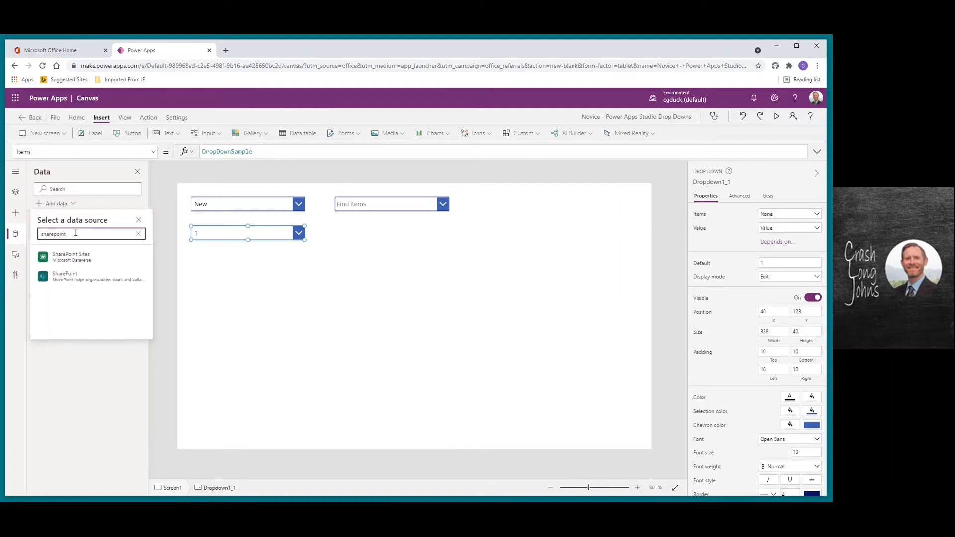
{"action": "left_click", "coordinate": [74, 279]}
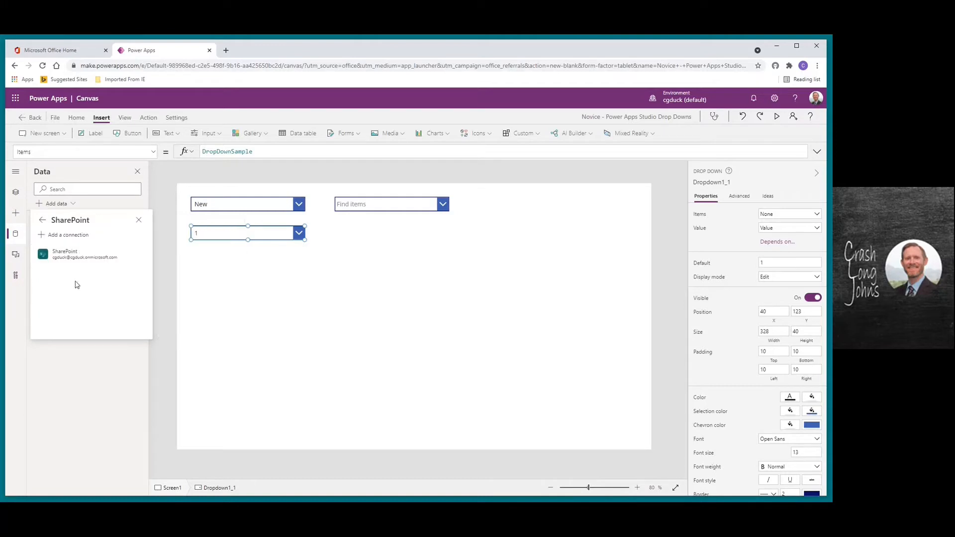
{"action": "left_click", "coordinate": [65, 255]}
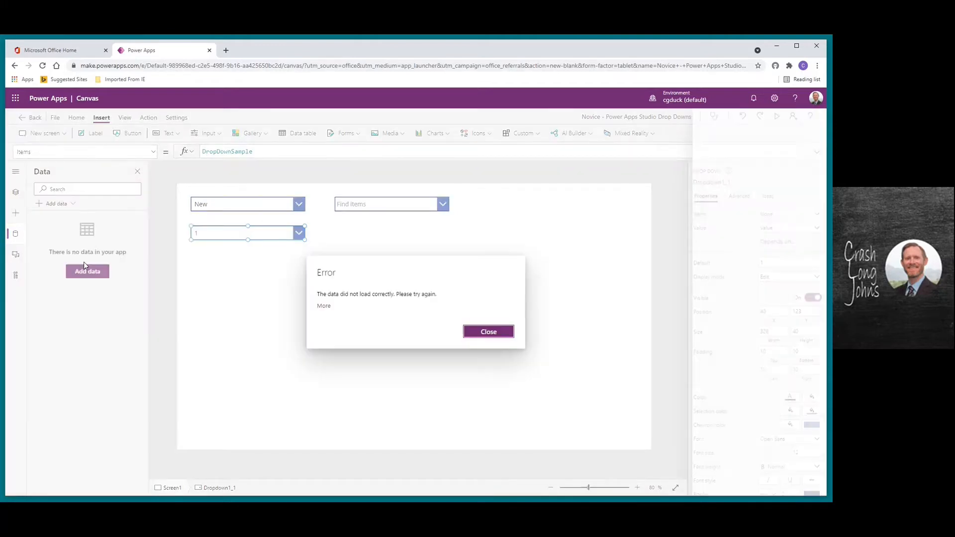
{"action": "left_click", "coordinate": [484, 334]}
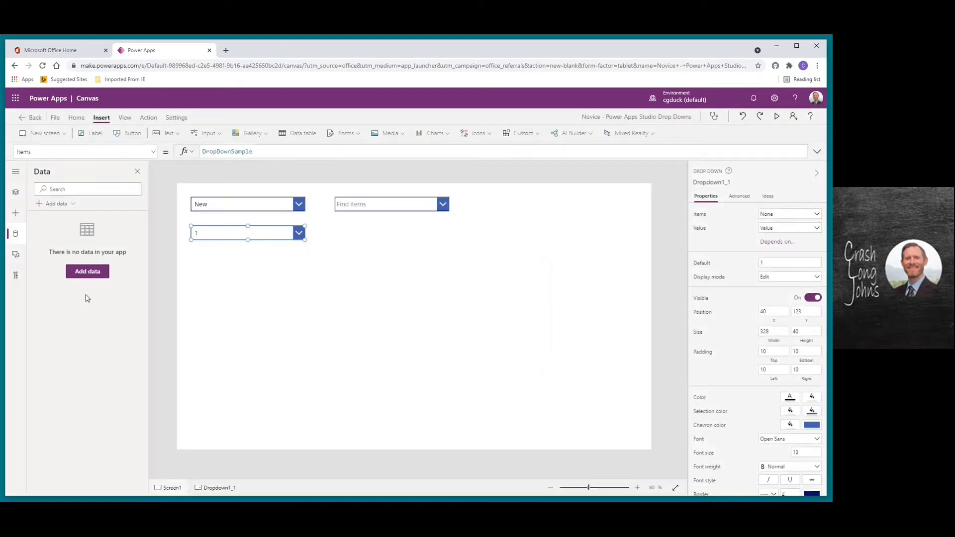
Step: Add the Products list from the Product support SharePoint site as a data source, using the existing SharePoint connection
{"action": "left_click", "coordinate": [54, 204]}
{"action": "left_click", "coordinate": [61, 234]}
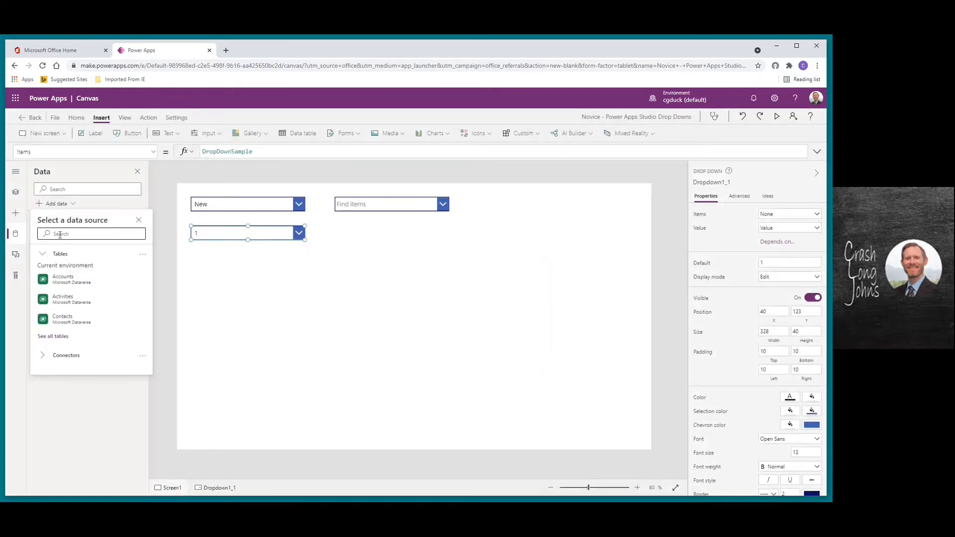
{"action": "type", "text": "sharepoint"}
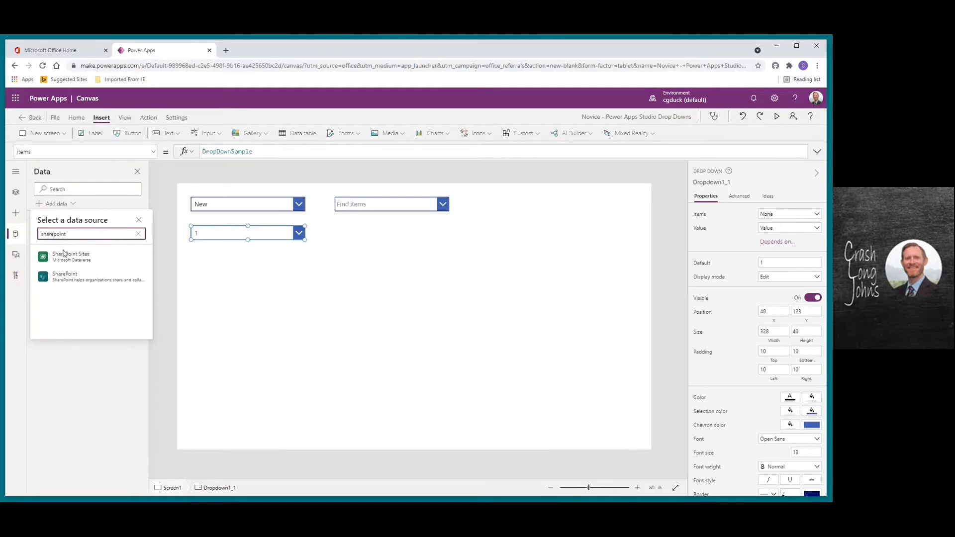
{"action": "left_click", "coordinate": [70, 275]}
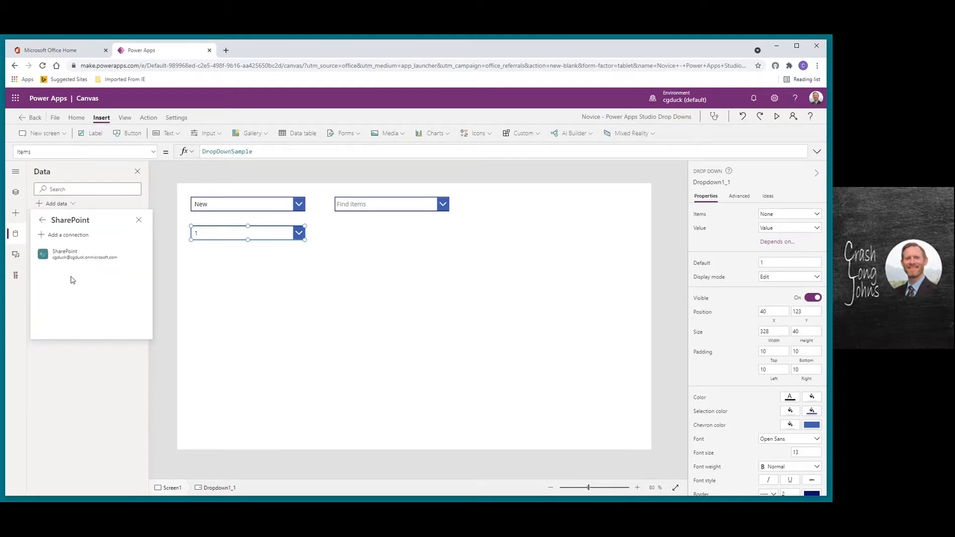
{"action": "left_click", "coordinate": [69, 255]}
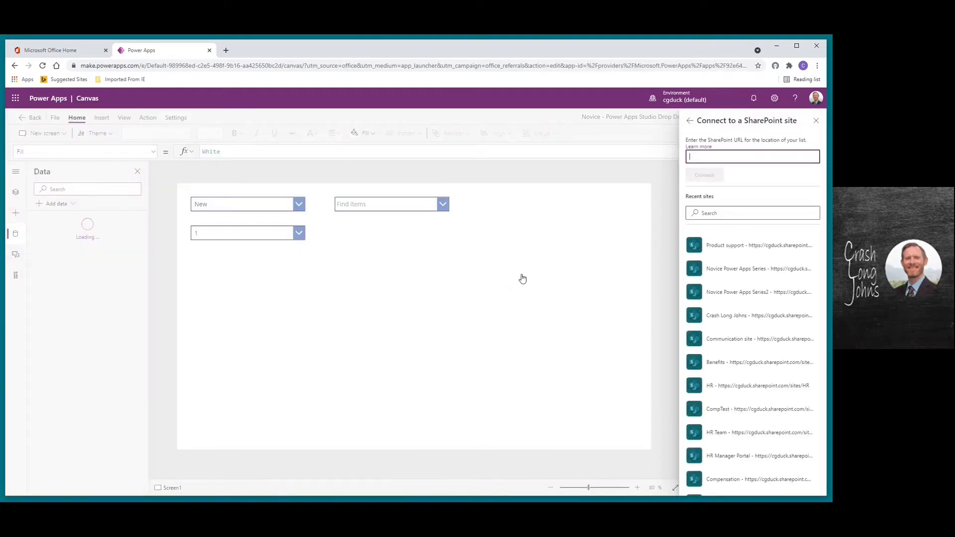
{"action": "left_click", "coordinate": [723, 248]}
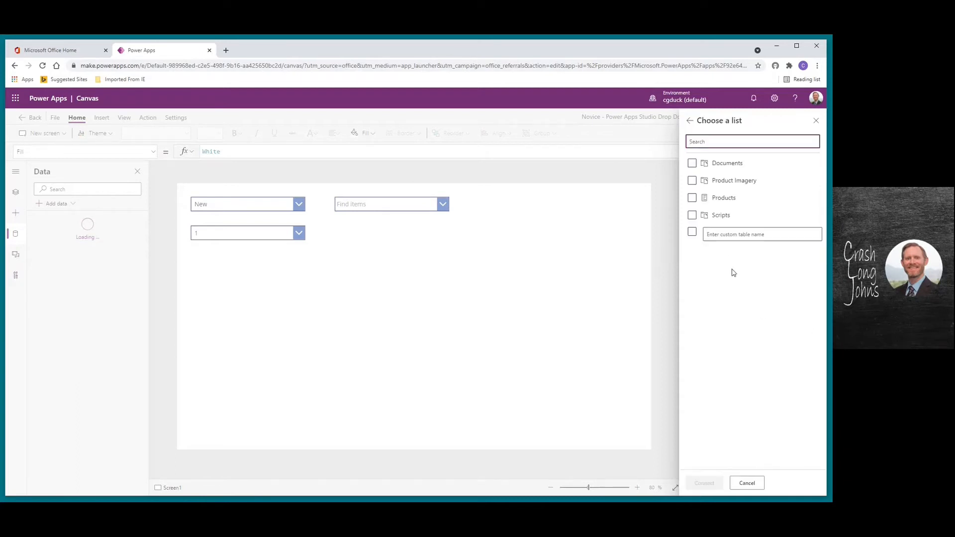
{"action": "left_click", "coordinate": [692, 202]}
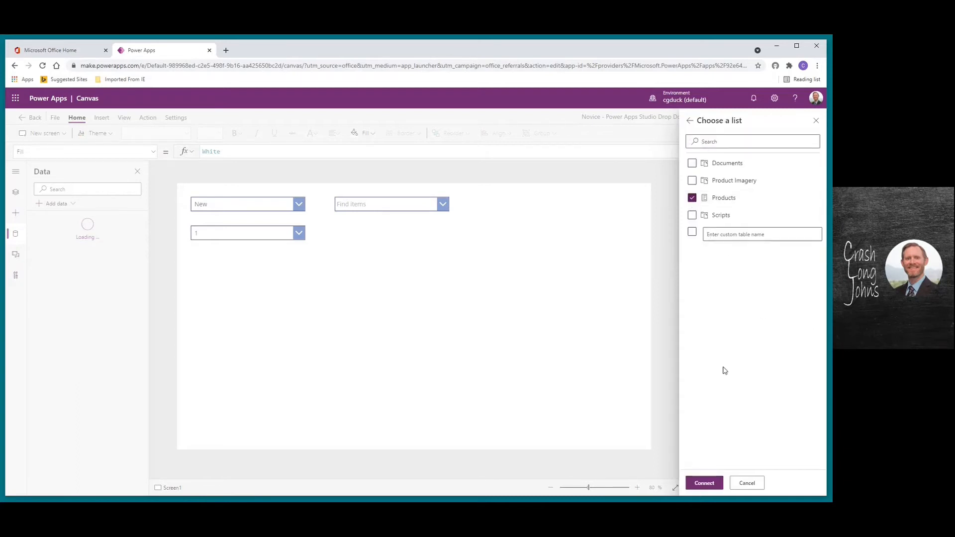
{"action": "left_click", "coordinate": [704, 483]}
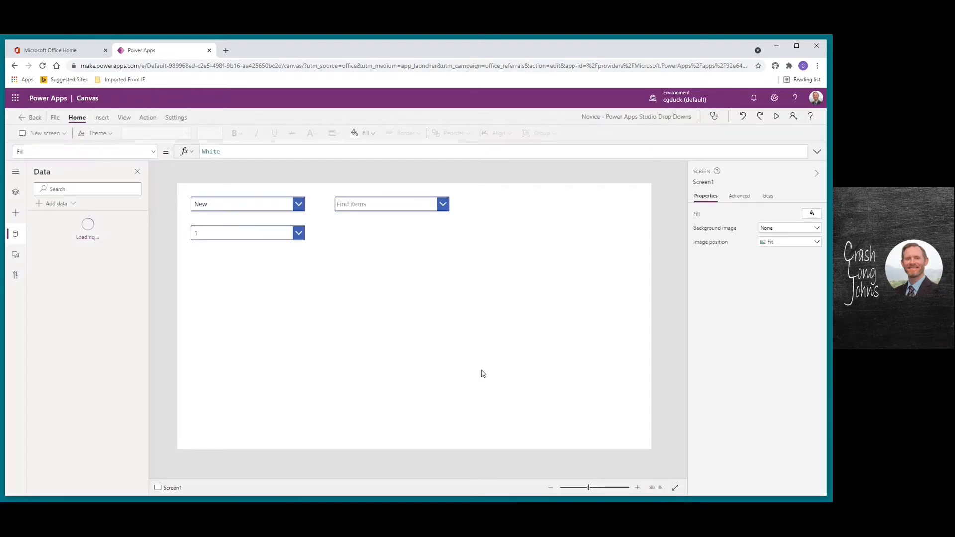
{"action": "mouse_move", "coordinate": [81, 235]}
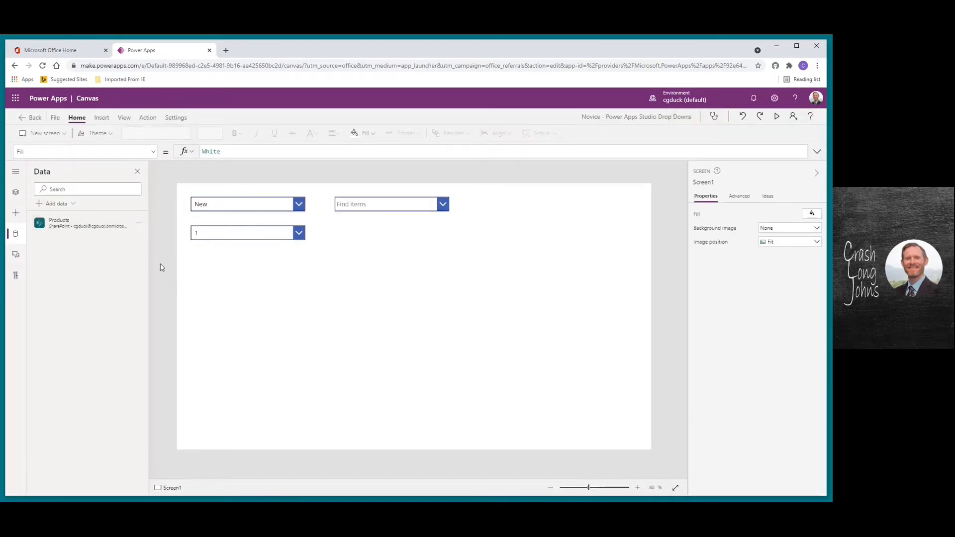
Step: Set the second drop-down's Items formula to Choices(Products.Status) and check the choices it offers on the canvas
{"action": "left_click", "coordinate": [16, 192]}
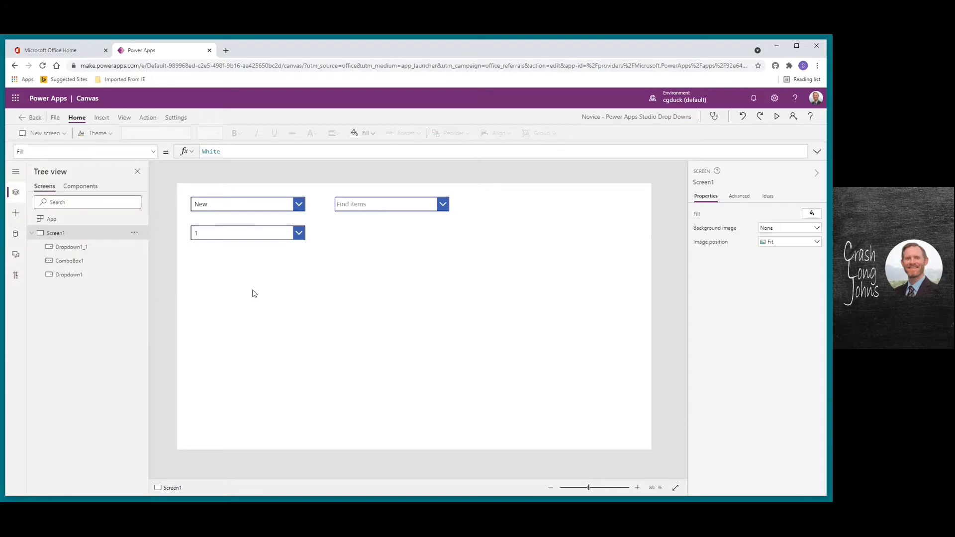
{"action": "left_click", "coordinate": [234, 235]}
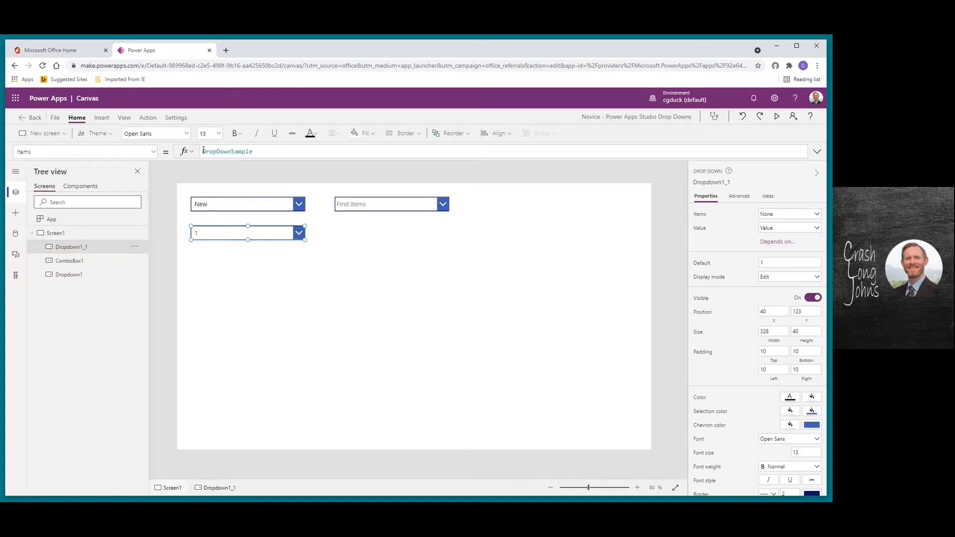
{"action": "left_click_drag", "start_coordinate": [203, 151], "coordinate": [276, 154]}
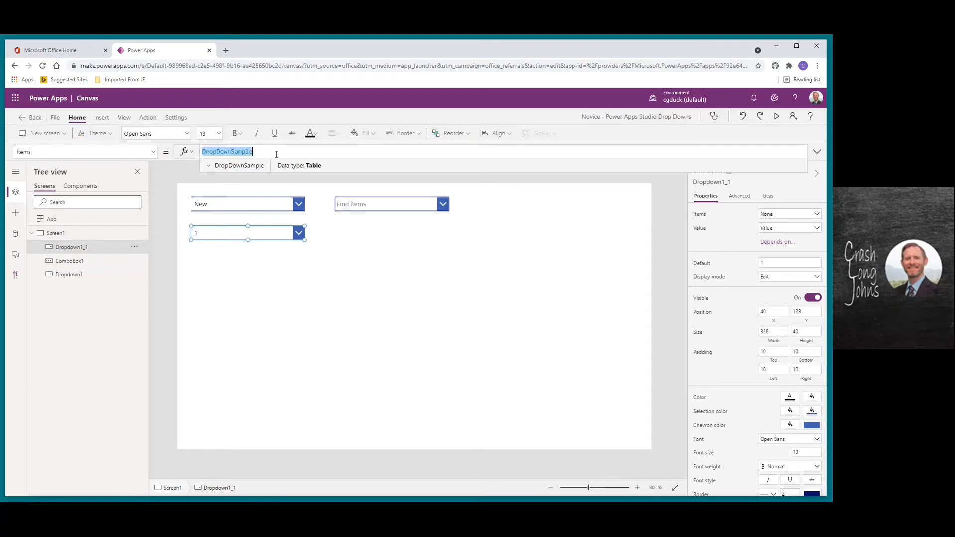
{"action": "type", "text": "Choi"}
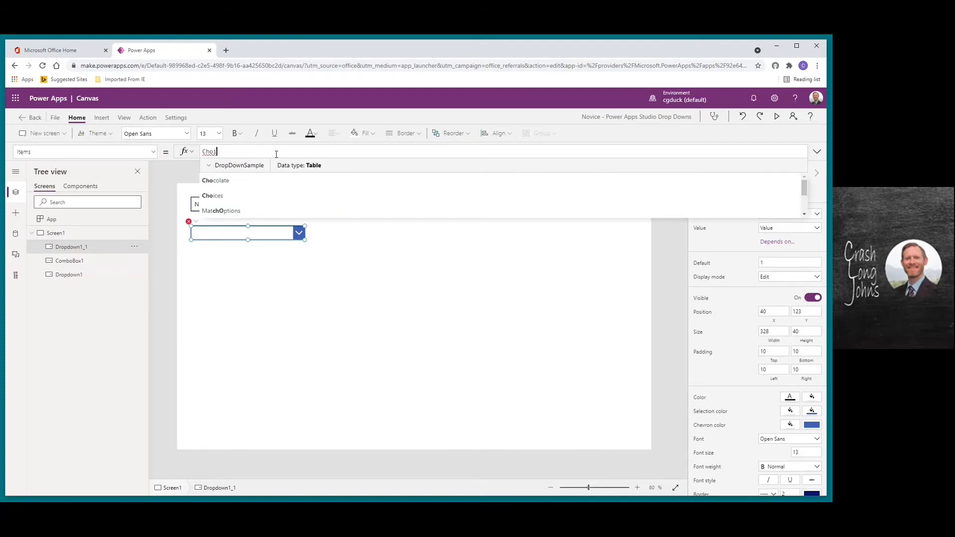
{"action": "type", "text": "ces("}
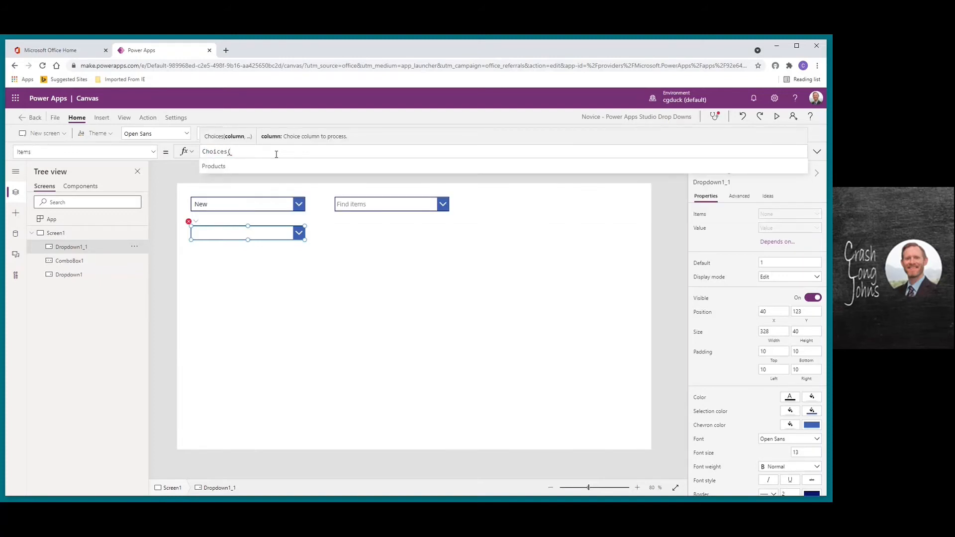
{"action": "type", "text": "Products"}
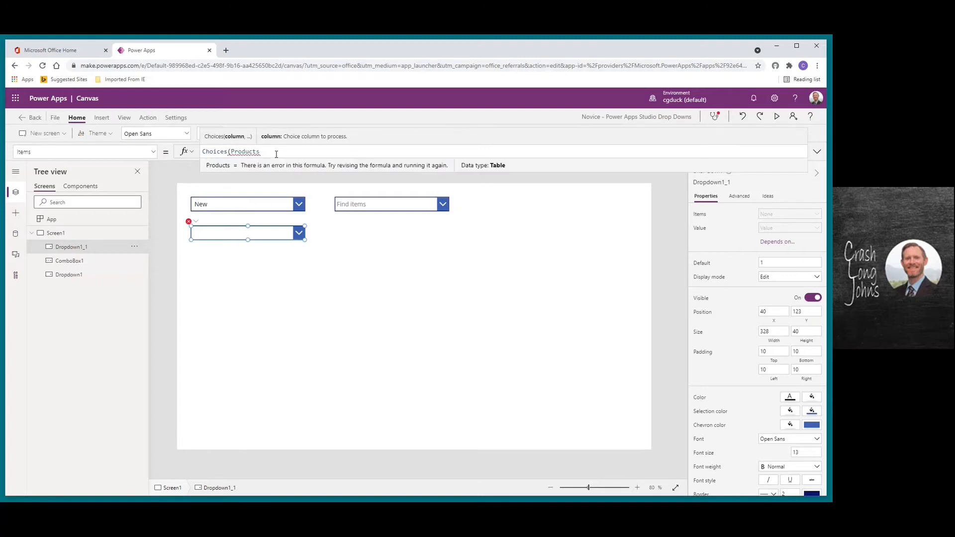
{"action": "type", "text": "."}
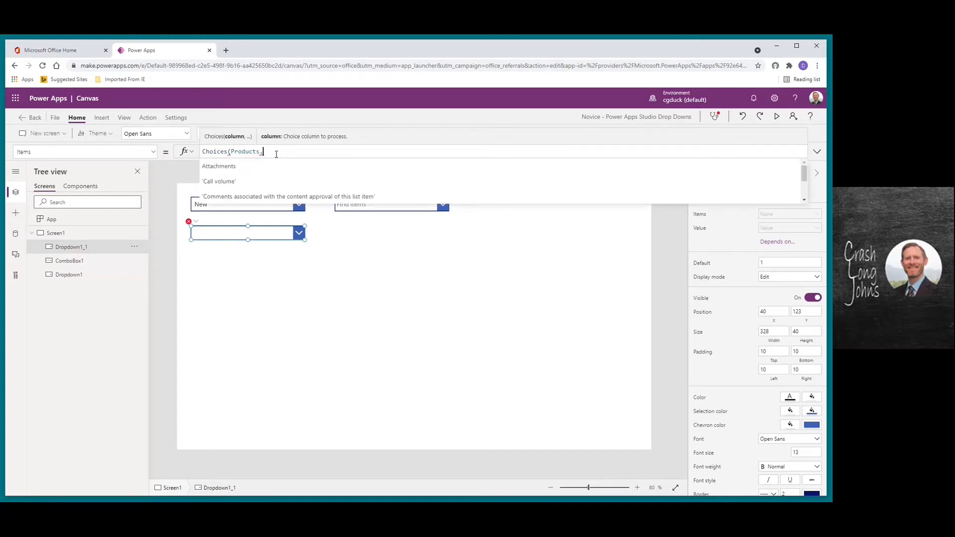
{"action": "type", "text": "st"}
{"action": "key", "text": "Tab"}
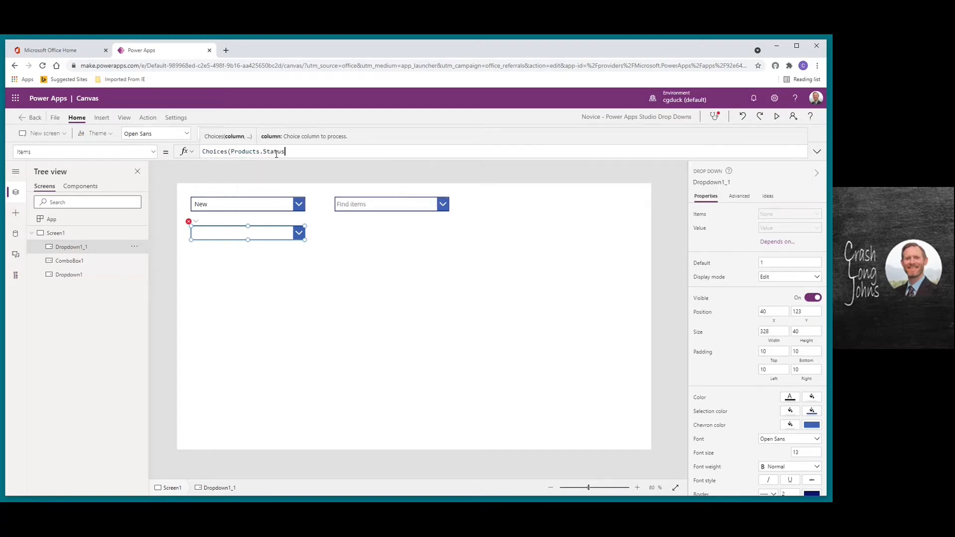
{"action": "type", "text": ")"}
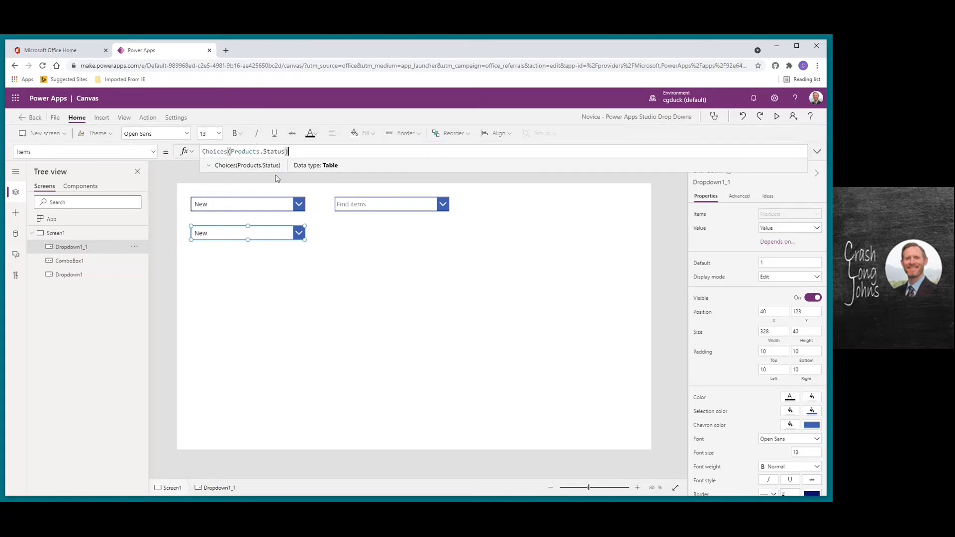
{"action": "left_click", "coordinate": [299, 241], "text": "alt"}
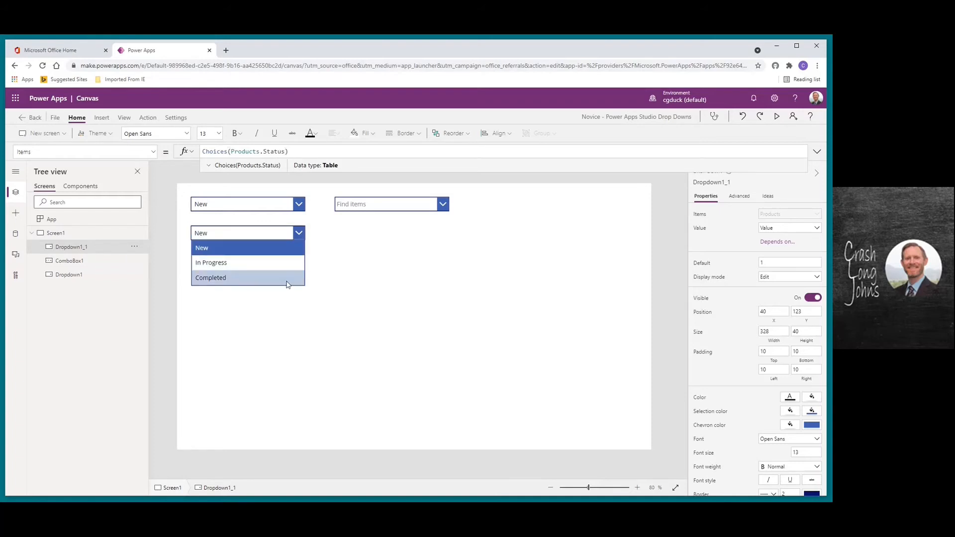
{"action": "left_click", "coordinate": [314, 231]}
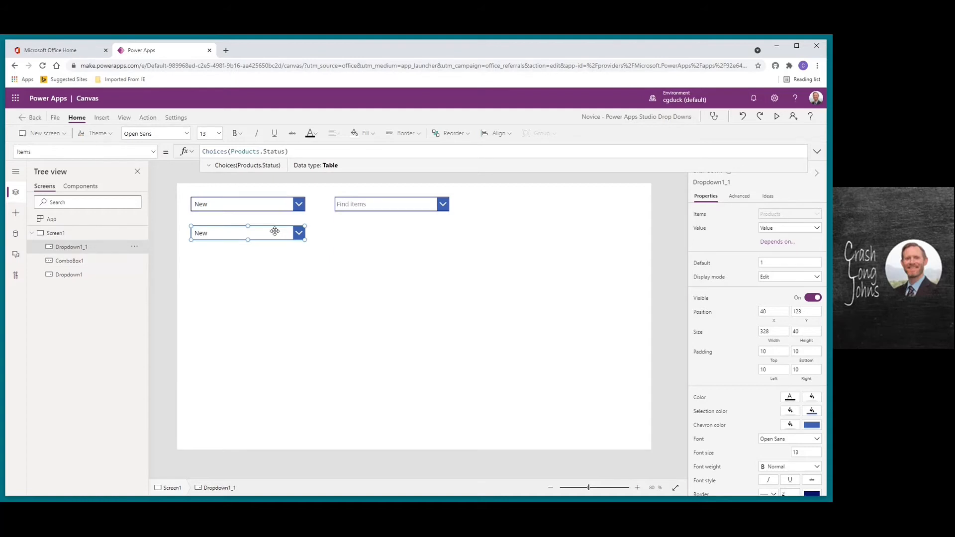
Step: Duplicate the combo box and place the copy directly below the original, level with the second drop-down
{"action": "left_click", "coordinate": [372, 205]}
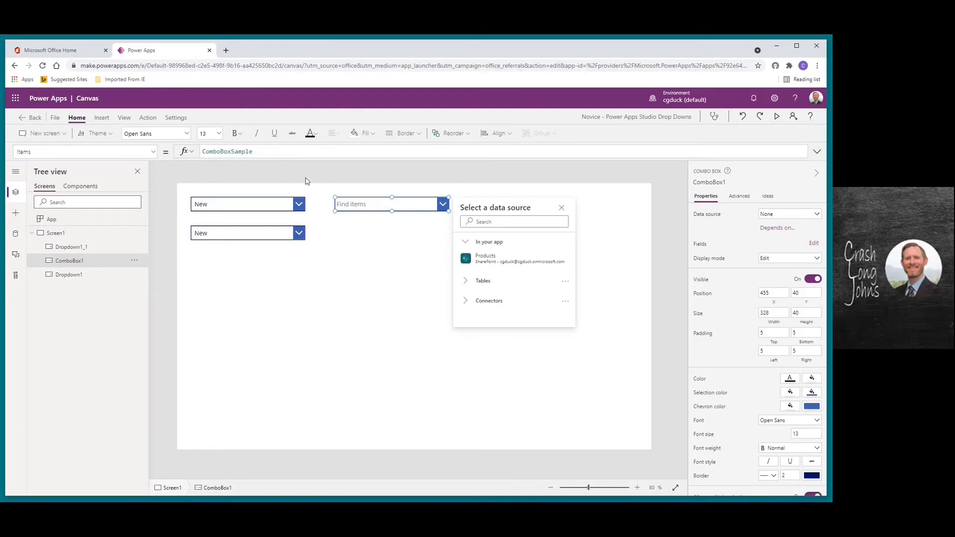
{"action": "left_click", "coordinate": [385, 205]}
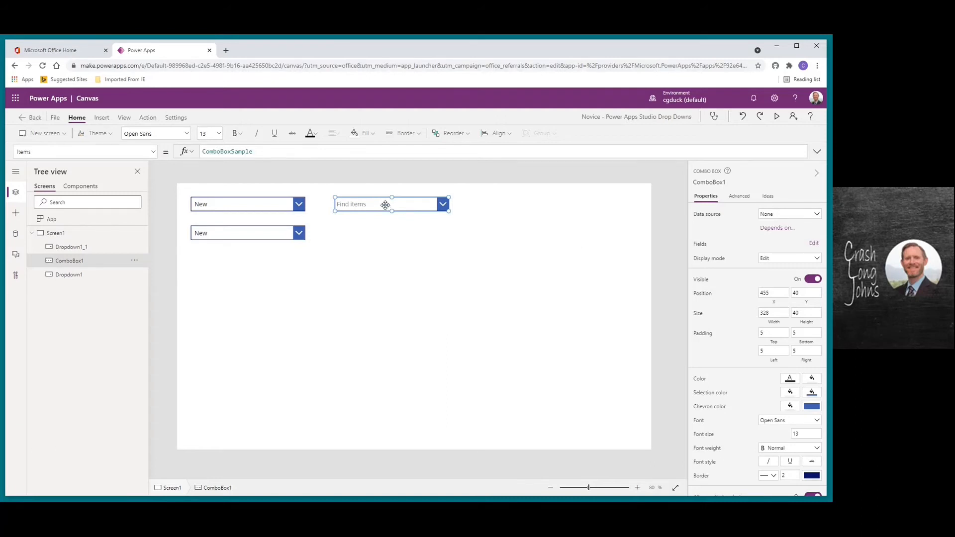
{"action": "key", "text": "ctrl+c"}
{"action": "key", "text": "ctrl+v"}
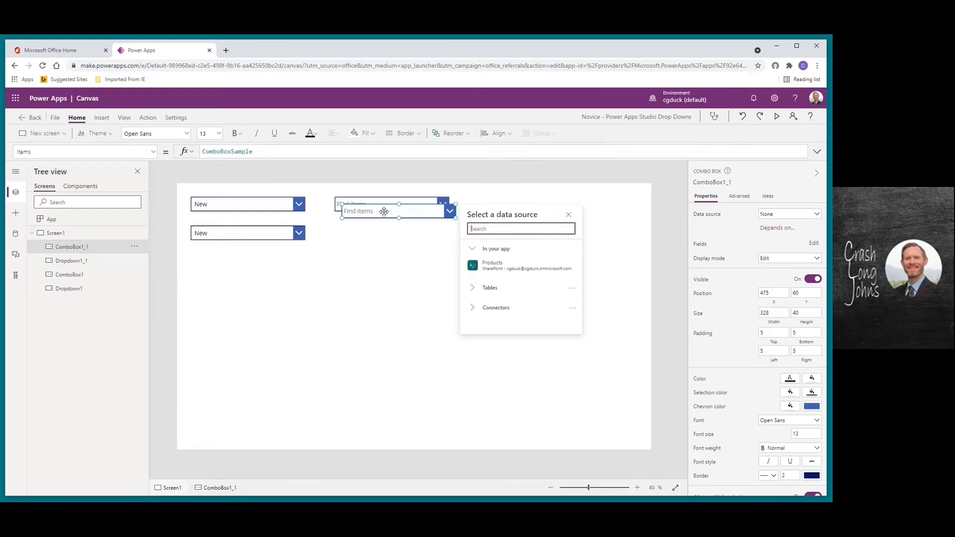
{"action": "left_click_drag", "start_coordinate": [386, 210], "coordinate": [375, 240]}
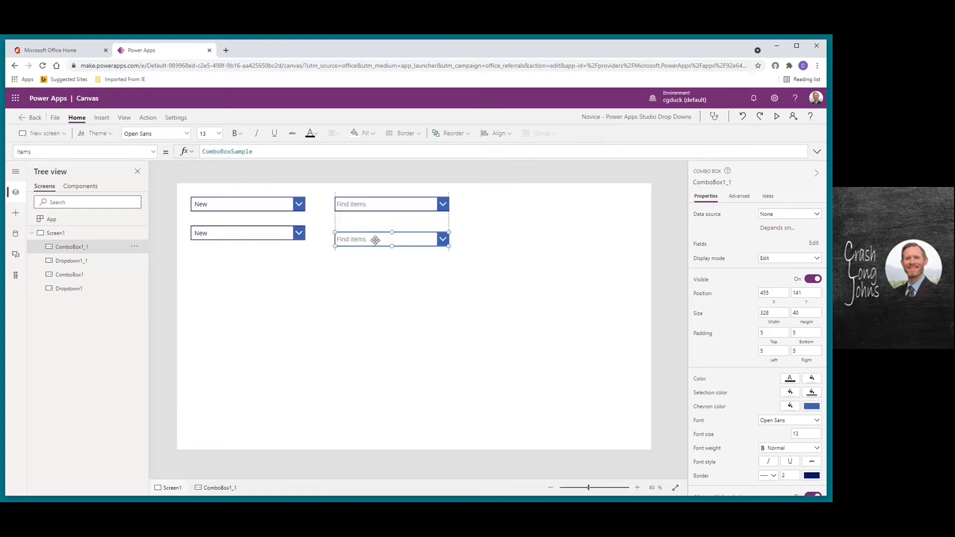
Step: Set the original combo box's Items formula to ["New", "In Progress", "Completed"]
{"action": "left_click", "coordinate": [372, 208]}
{"action": "left_click_drag", "start_coordinate": [204, 151], "coordinate": [288, 154]}
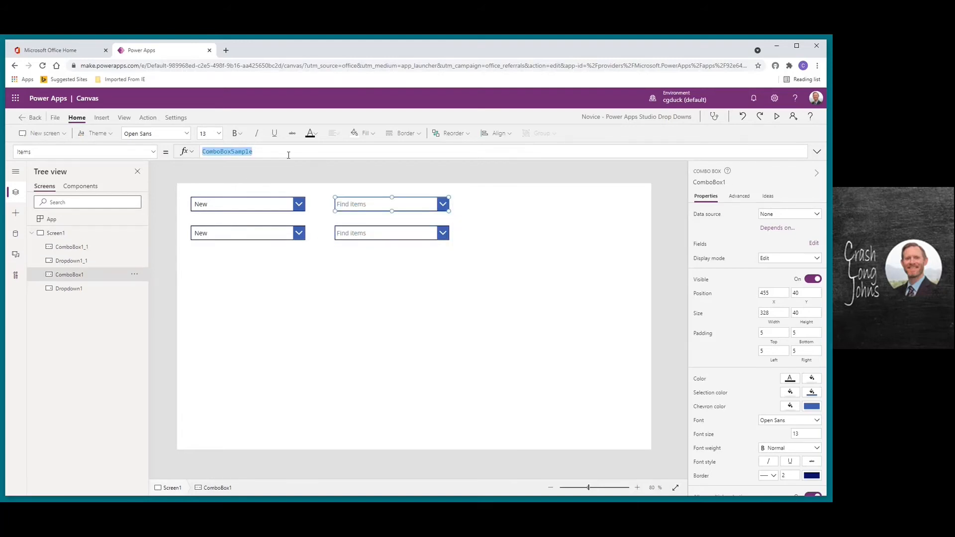
{"action": "type", "text": "["}
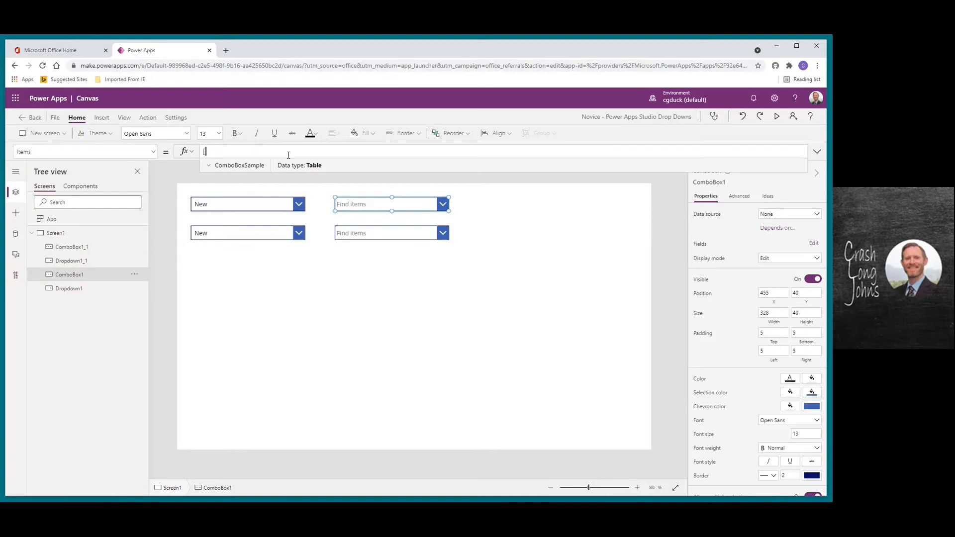
{"action": "type", "text": "\"New\", \""}
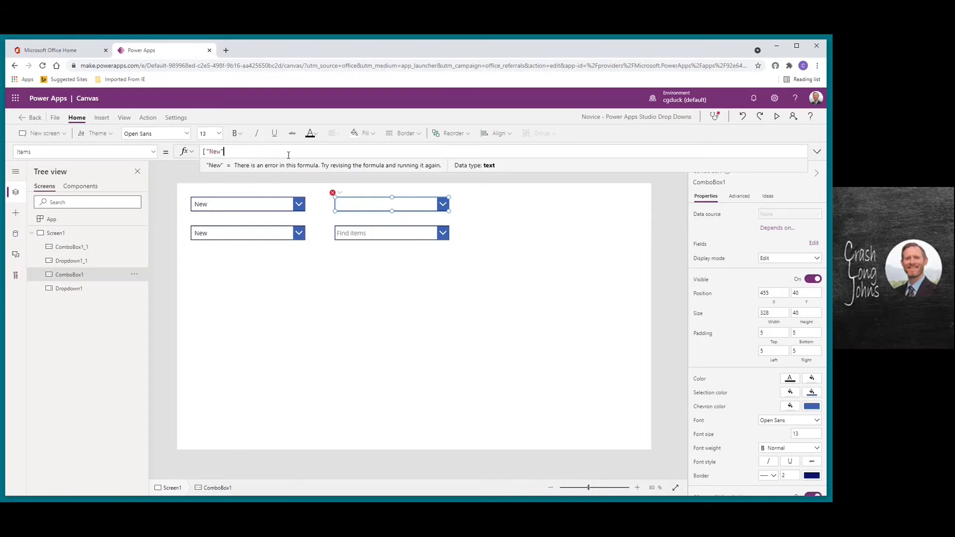
{"action": "type", "text": "In Progr"}
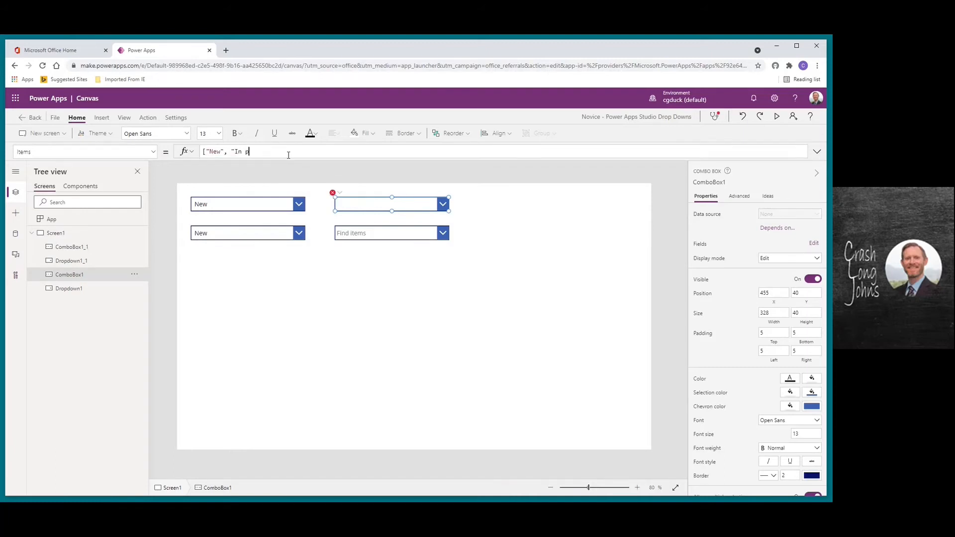
{"action": "type", "text": "ess\", \"Completed\""}
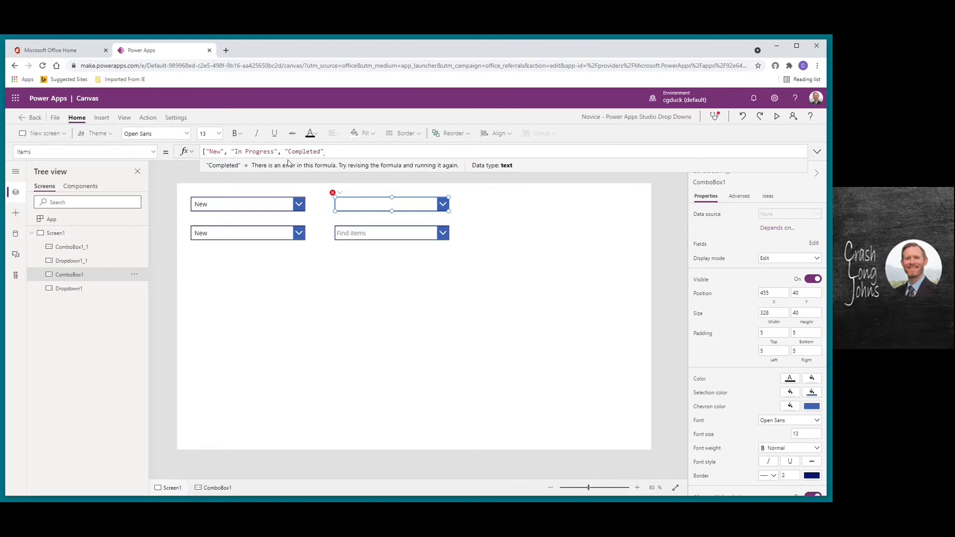
{"action": "type", "text": "]"}
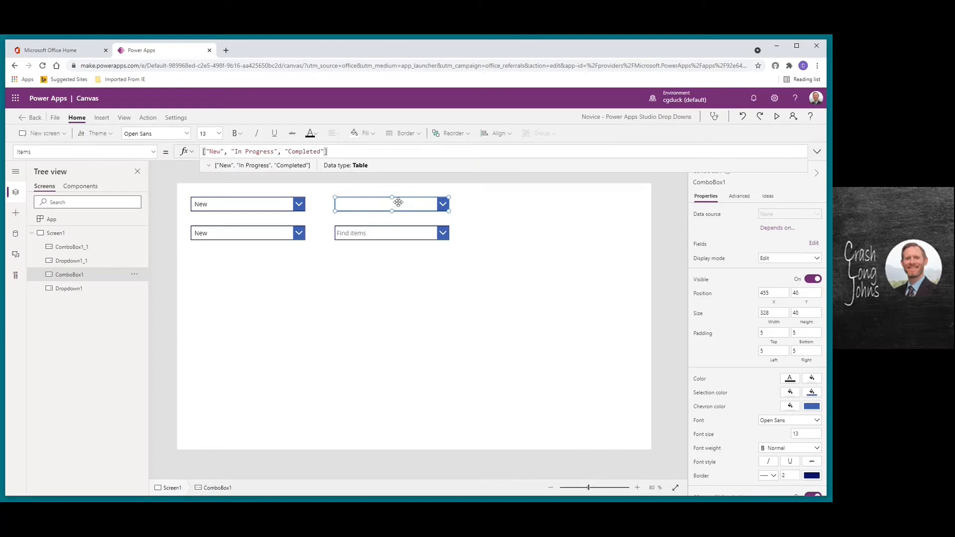
Step: Test multiple selection in the original combo box with In Progress and Completed, and clear both selections
{"action": "left_click", "coordinate": [442, 206]}
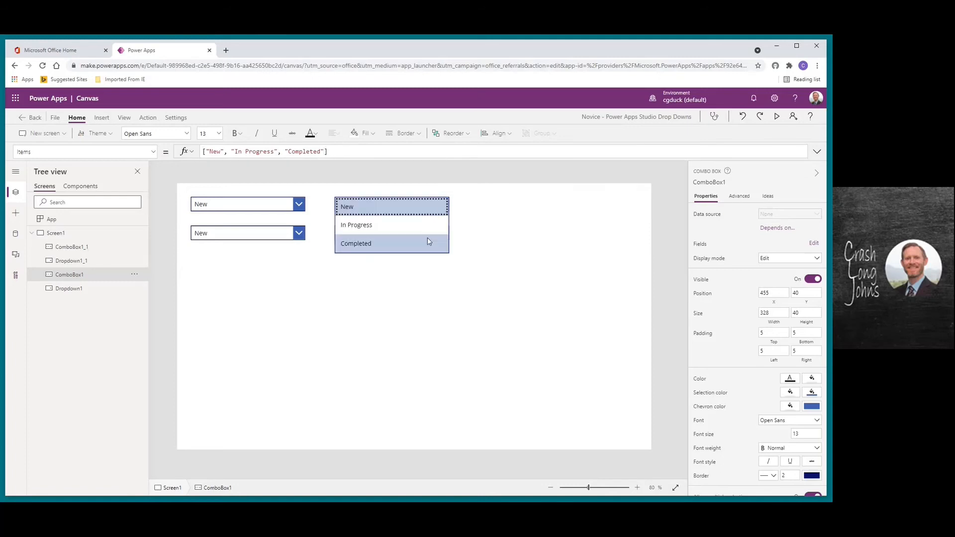
{"action": "left_click", "coordinate": [388, 225]}
{"action": "left_click", "coordinate": [371, 255]}
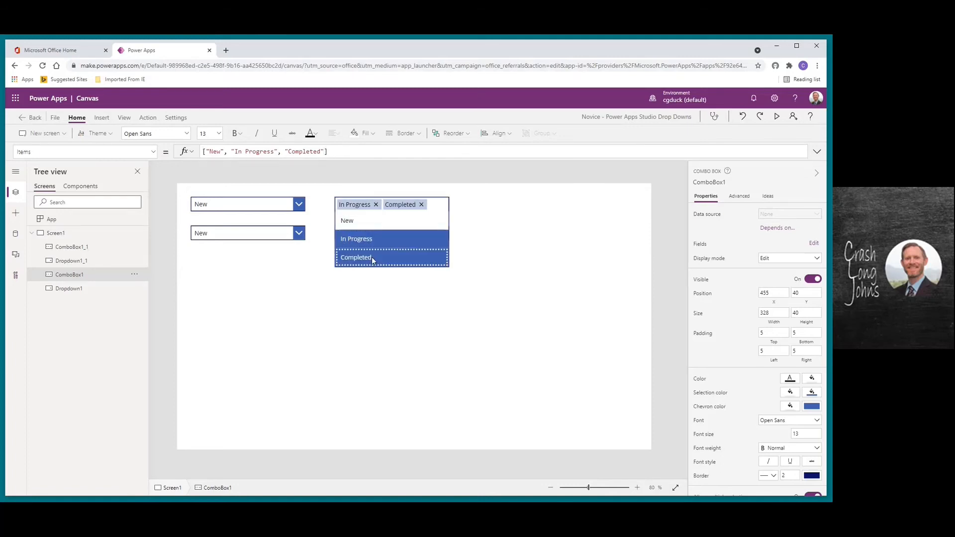
{"action": "left_click", "coordinate": [360, 224]}
{"action": "left_click", "coordinate": [357, 214]}
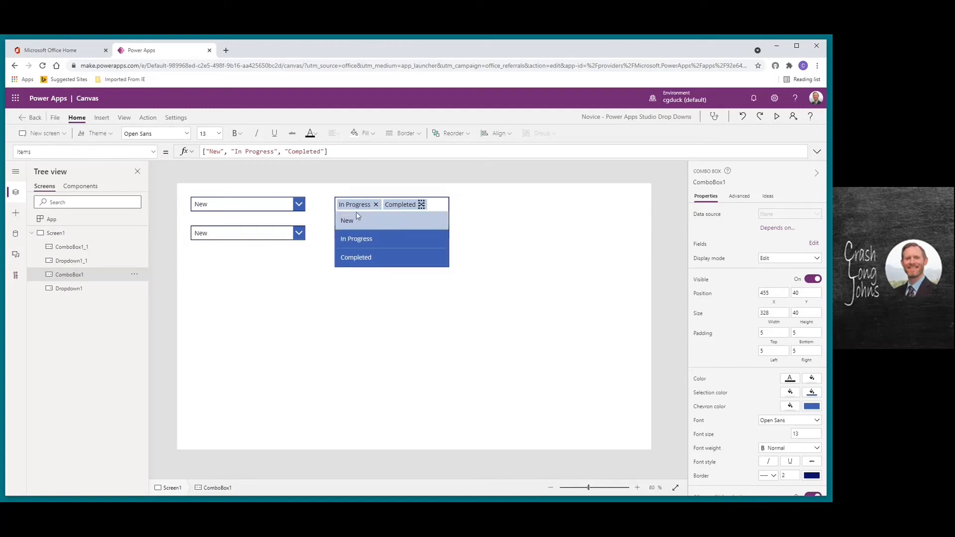
{"action": "left_click", "coordinate": [376, 205]}
{"action": "left_click", "coordinate": [377, 204]}
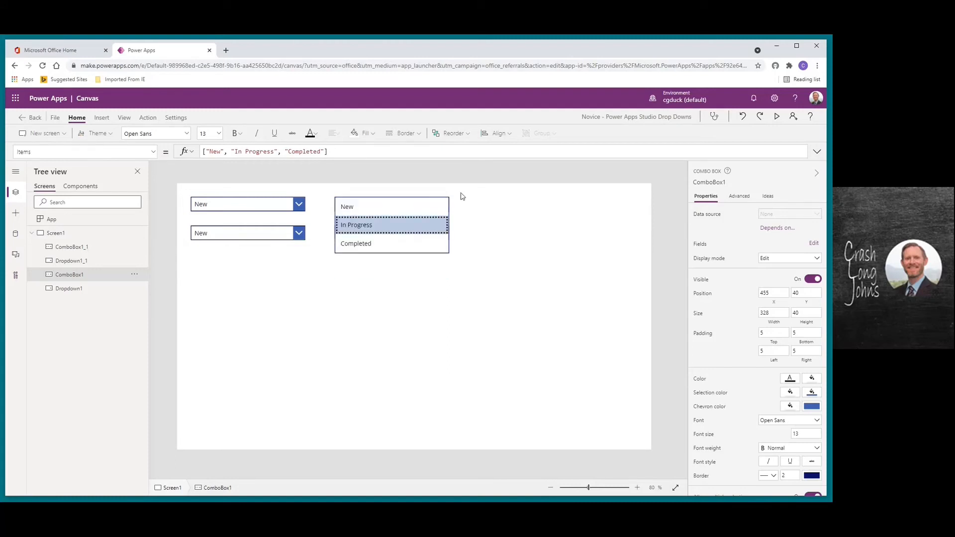
{"action": "left_click", "coordinate": [460, 196]}
{"action": "left_click", "coordinate": [411, 203]}
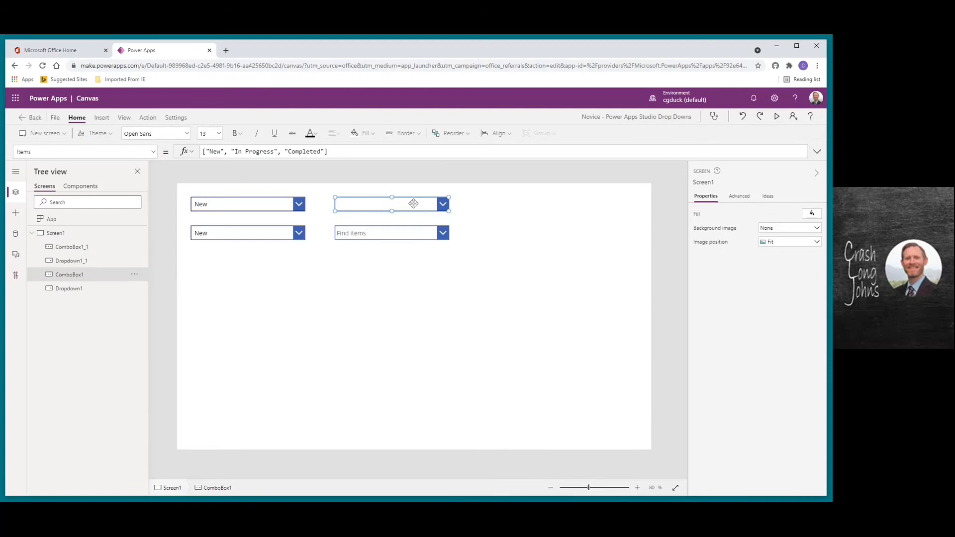
Step: Connect the copied combo box to the Products data source and read the warning on the control
{"action": "left_click", "coordinate": [399, 235]}
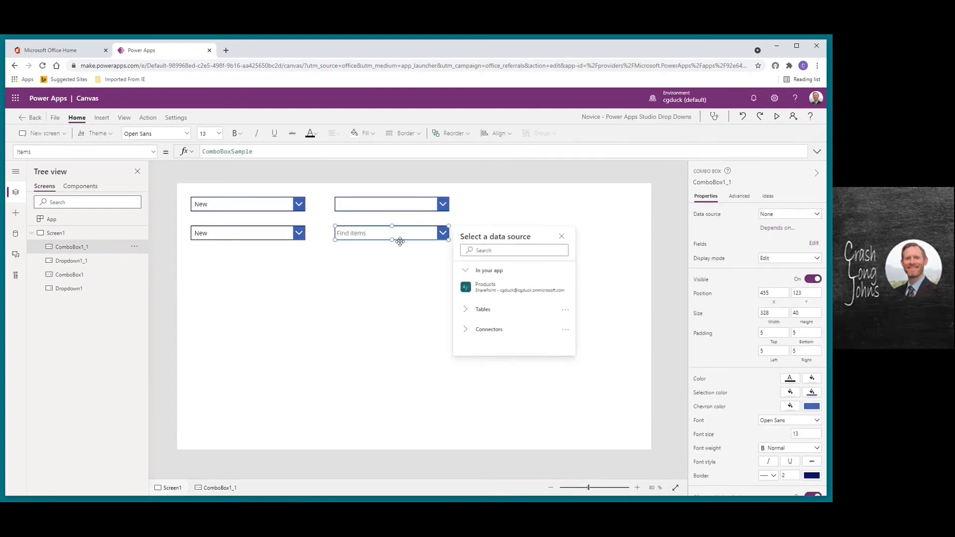
{"action": "mouse_move", "coordinate": [511, 290]}
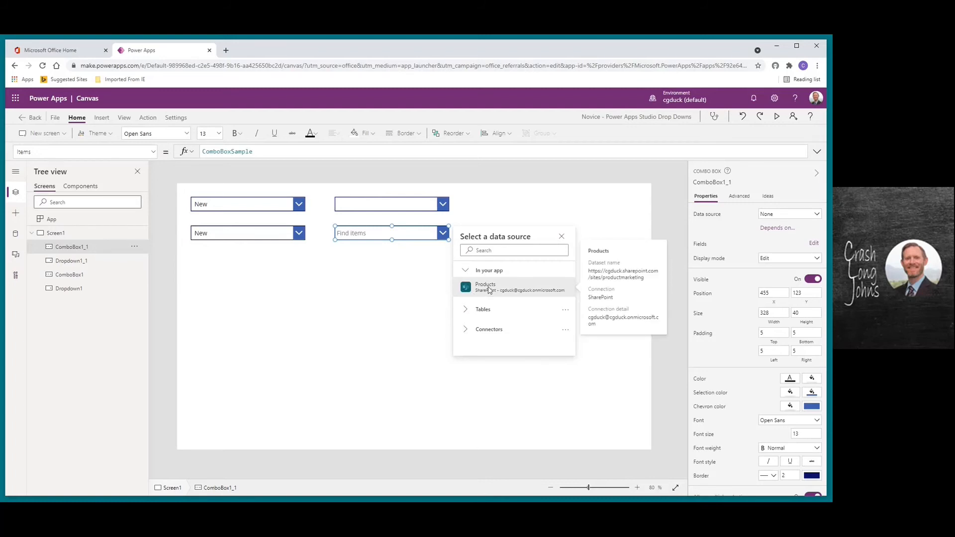
{"action": "left_click", "coordinate": [488, 290]}
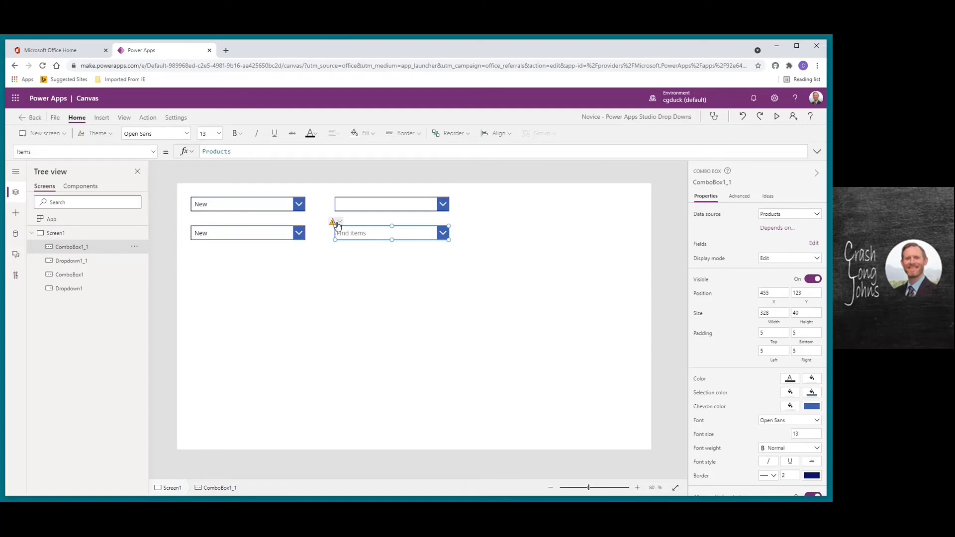
{"action": "mouse_move", "coordinate": [337, 224]}
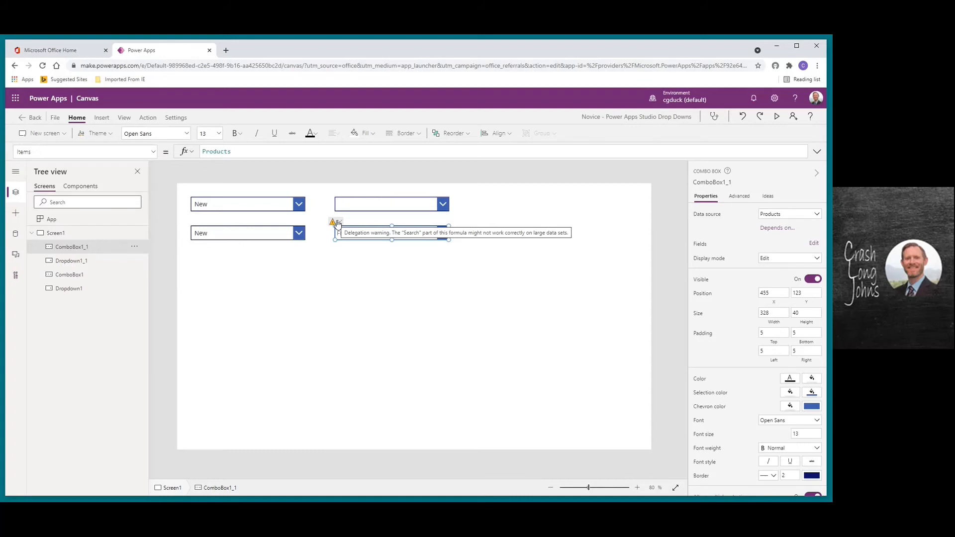
Step: Set the copied combo box's Items formula to Choices(Products.Status) and check its list of options
{"action": "left_click", "coordinate": [248, 153]}
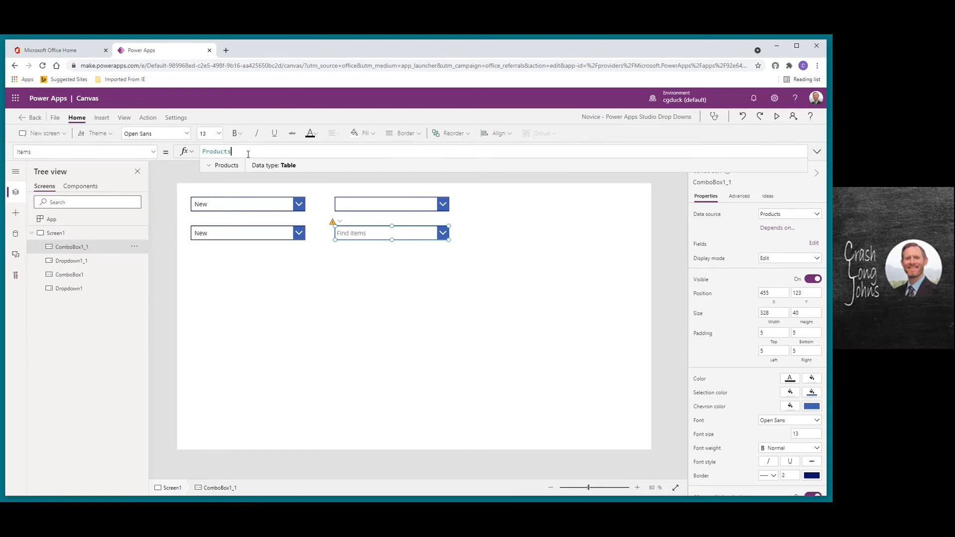
{"action": "key", "text": "shift+Home"}
{"action": "type", "text": "Choices"}
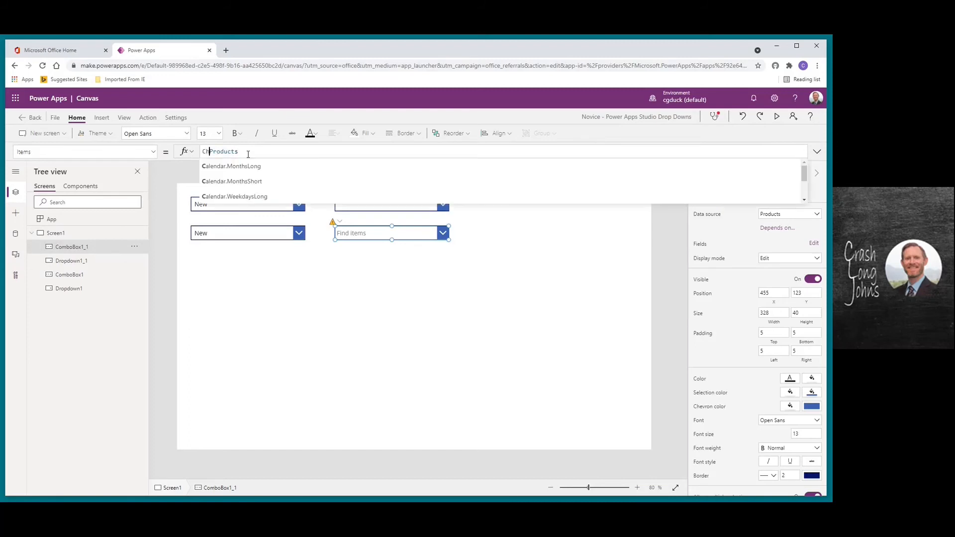
{"action": "type", "text": "("}
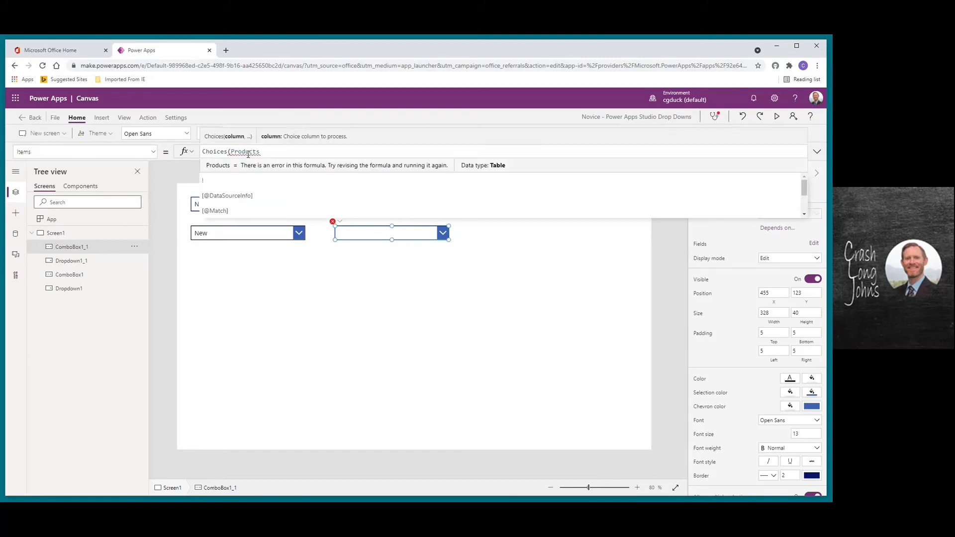
{"action": "key", "text": "Right"}
{"action": "key", "text": "Right"}
{"action": "key", "text": "Right"}
{"action": "key", "text": "Right"}
{"action": "key", "text": "Right"}
{"action": "key", "text": "Right"}
{"action": "key", "text": "Right"}
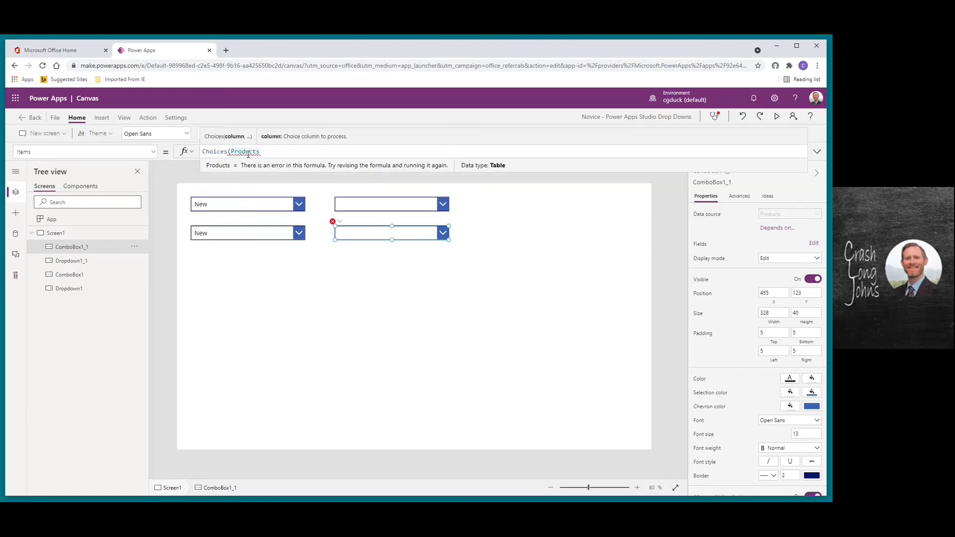
{"action": "type", "text": ","}
{"action": "key", "text": "BackSpace"}
{"action": "type", "text": ".Status"}
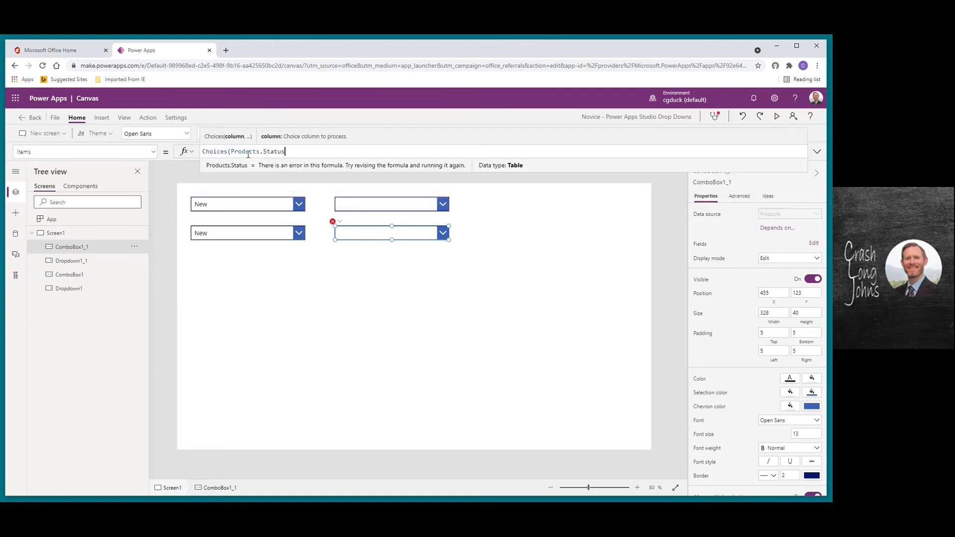
{"action": "type", "text": ")"}
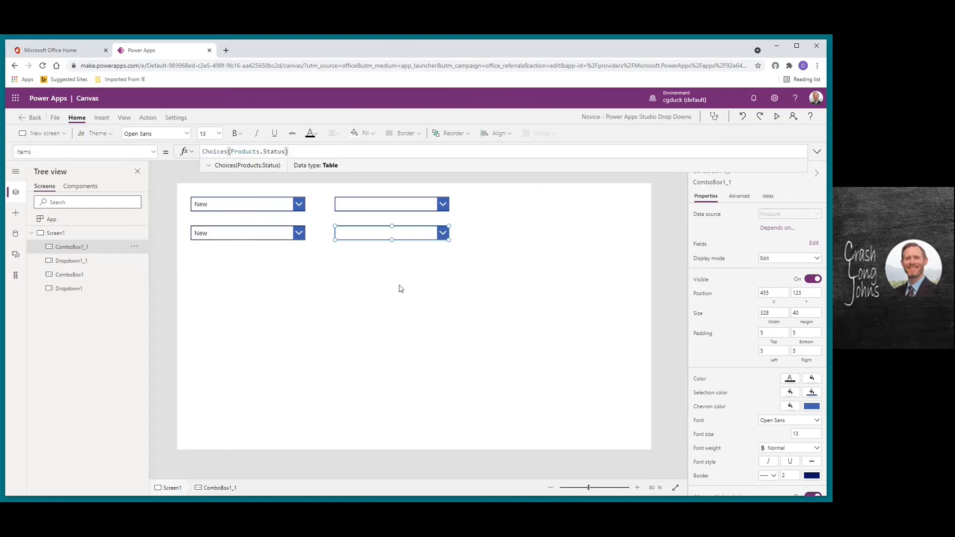
{"action": "left_click", "coordinate": [443, 235]}
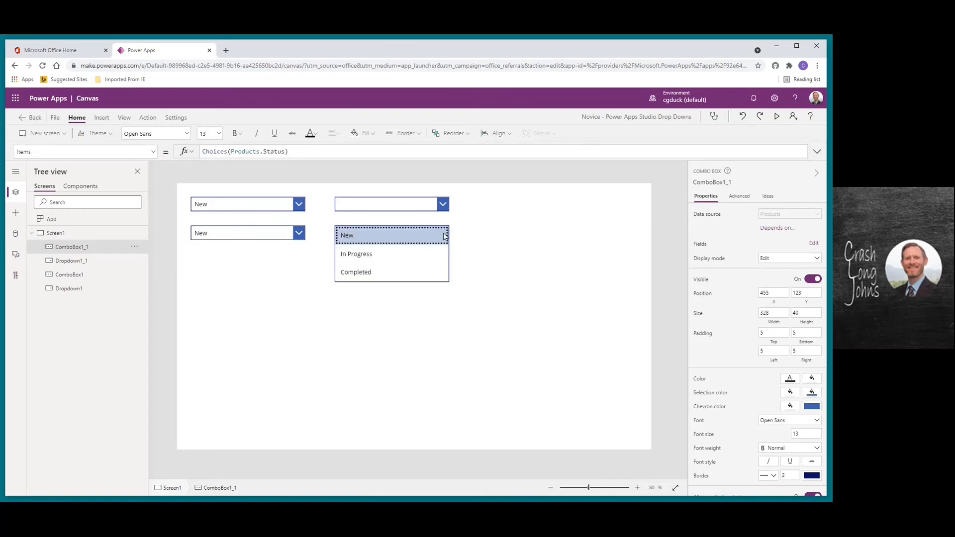
{"action": "left_click", "coordinate": [470, 235]}
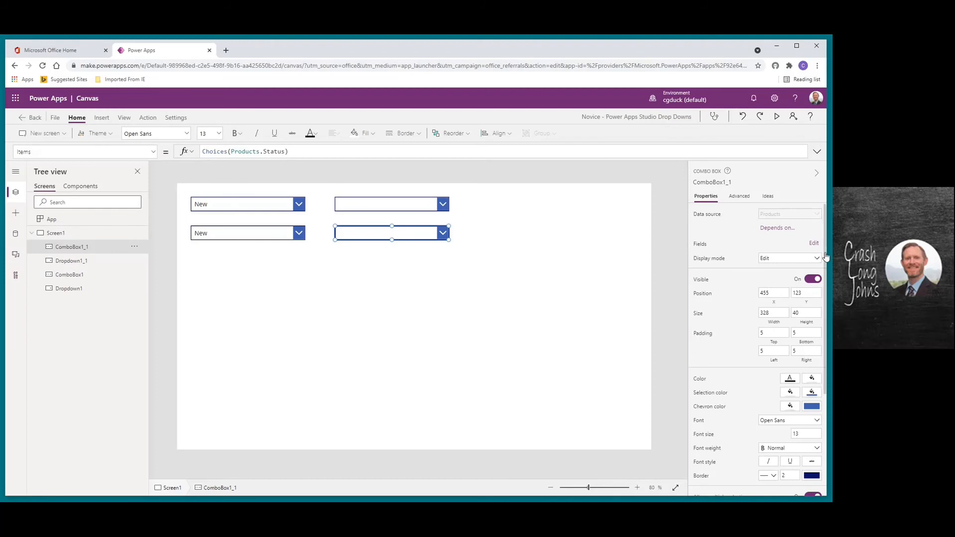
Step: Turn on searching for the copied combo box
{"action": "left_click_drag", "start_coordinate": [825, 301], "coordinate": [832, 335]}
{"action": "scroll", "coordinate": [730, 443], "scroll_direction": "down", "scroll_amount": 4}
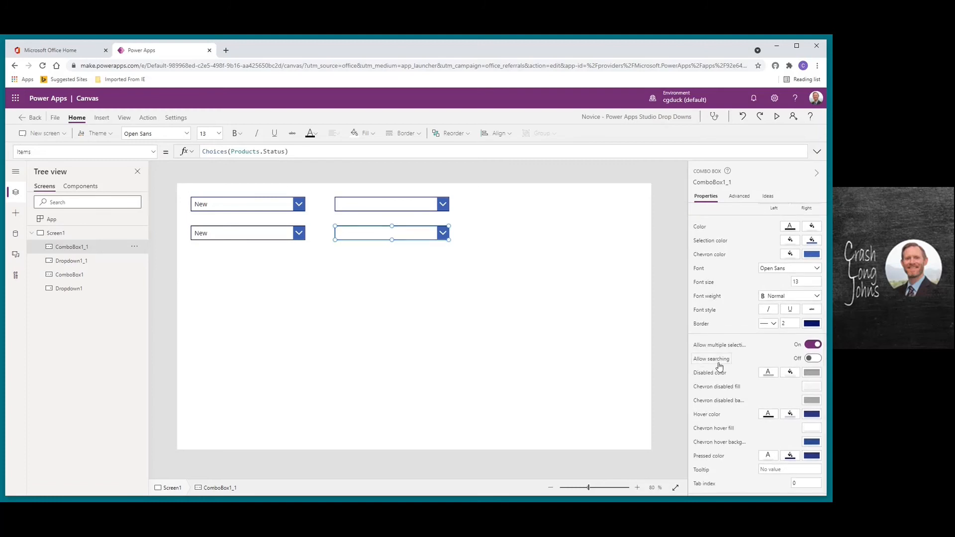
{"action": "left_click", "coordinate": [812, 359]}
Step: Preview the app, search the copied combo box for "in" and "new", select New, and return to editing
{"action": "left_click", "coordinate": [777, 118]}
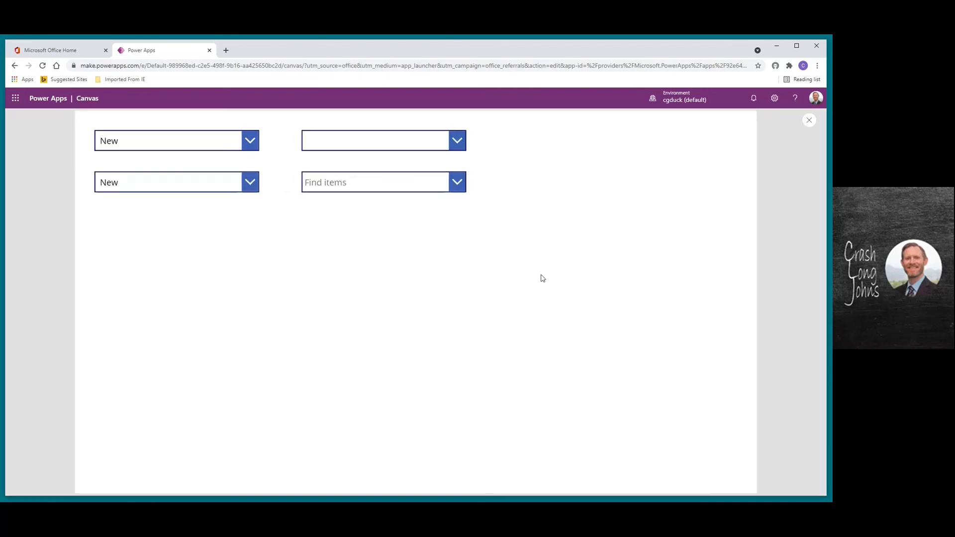
{"action": "left_click", "coordinate": [348, 182]}
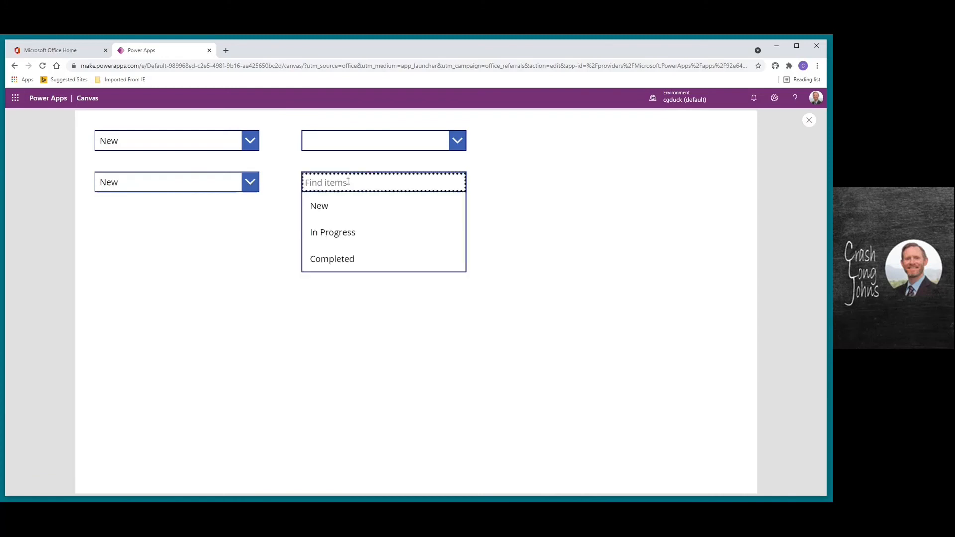
{"action": "type", "text": "in"}
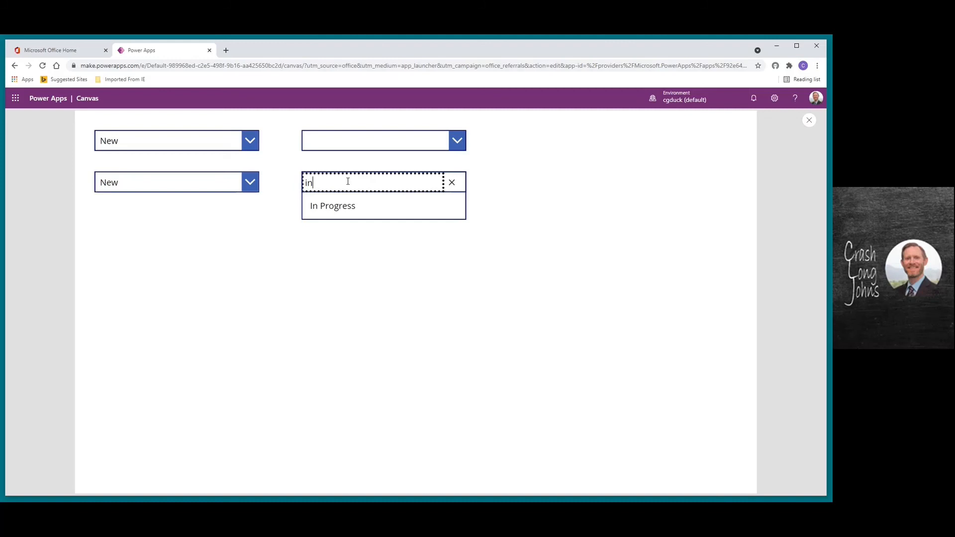
{"action": "key", "text": "BackSpace"}
{"action": "key", "text": "BackSpace"}
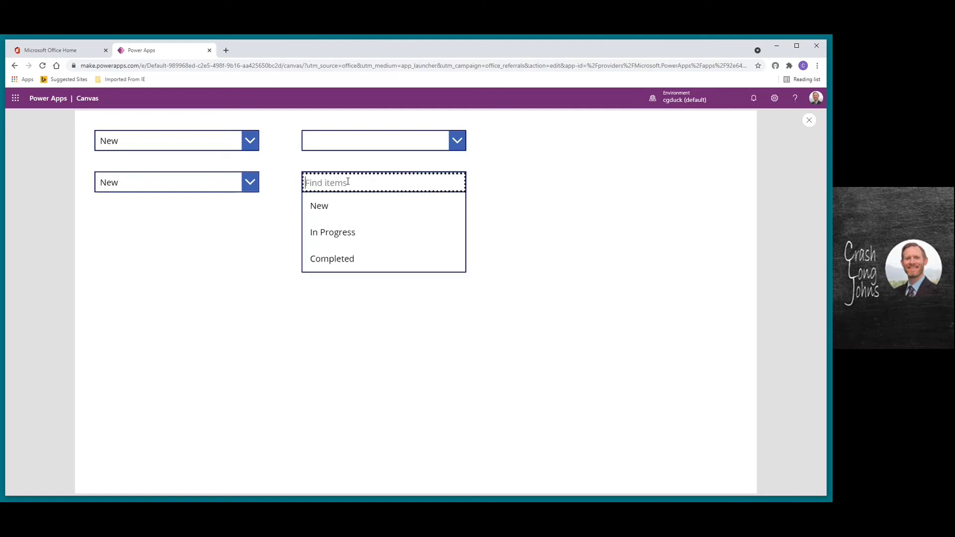
{"action": "type", "text": "new"}
{"action": "left_click", "coordinate": [344, 204]}
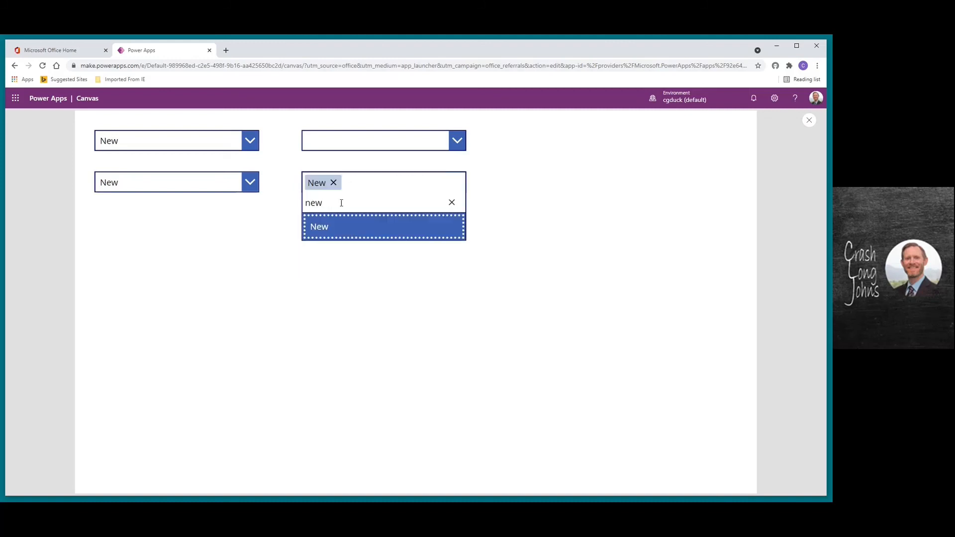
{"action": "left_click", "coordinate": [810, 120]}
{"action": "left_click", "coordinate": [488, 333]}
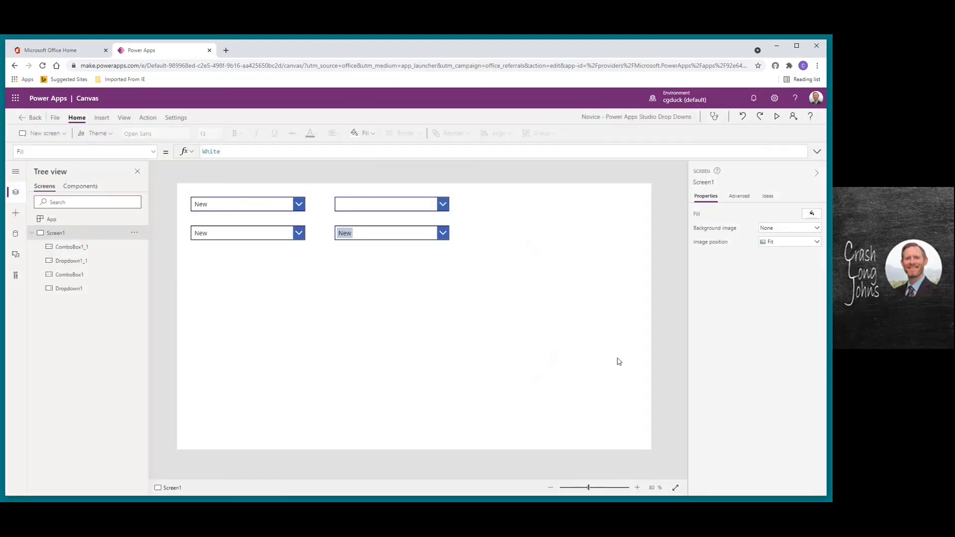
Step: Review the copied combo box's selection and search settings, and turn off multiple selection for the original combo box
{"action": "left_click", "coordinate": [400, 233]}
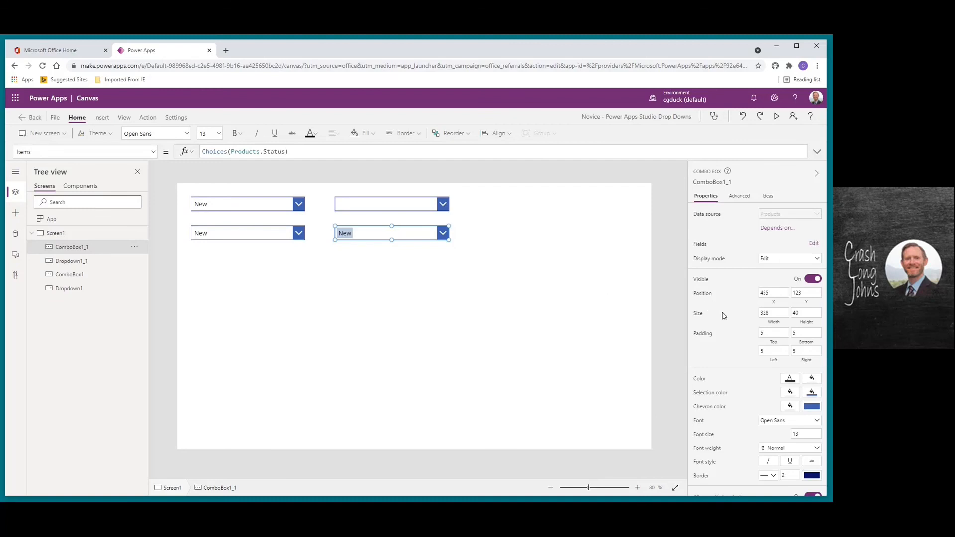
{"action": "left_click_drag", "start_coordinate": [826, 306], "coordinate": [827, 376]}
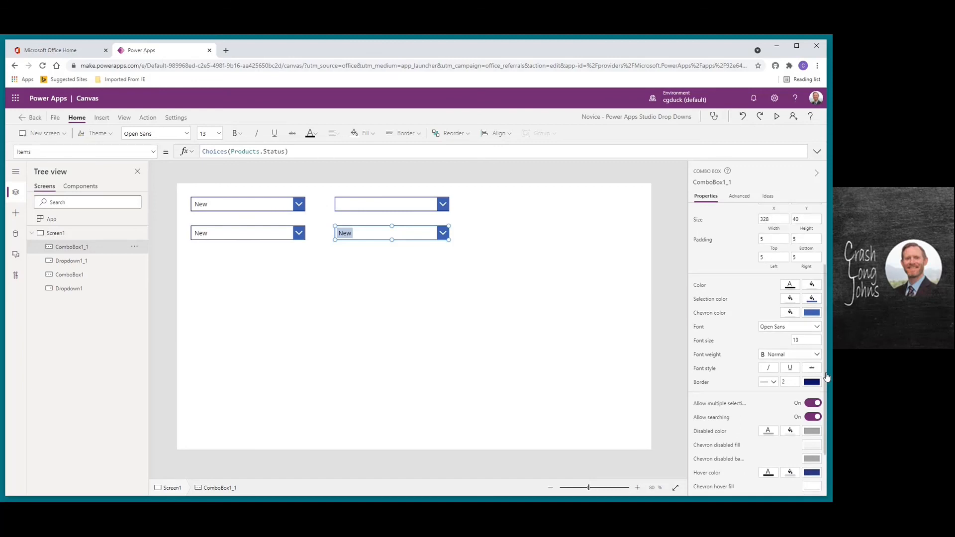
{"action": "scroll", "coordinate": [827, 376], "scroll_direction": "up", "scroll_amount": 3}
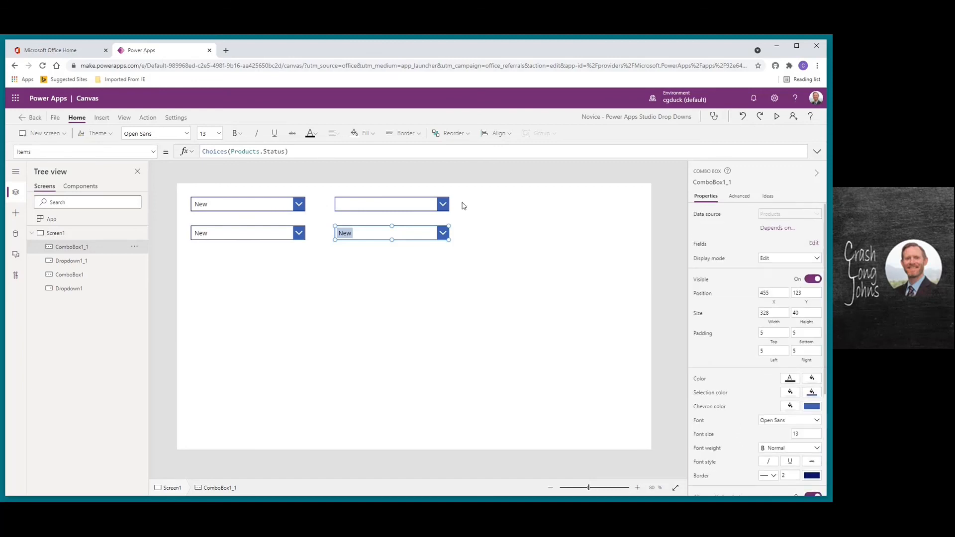
{"action": "left_click", "coordinate": [412, 205]}
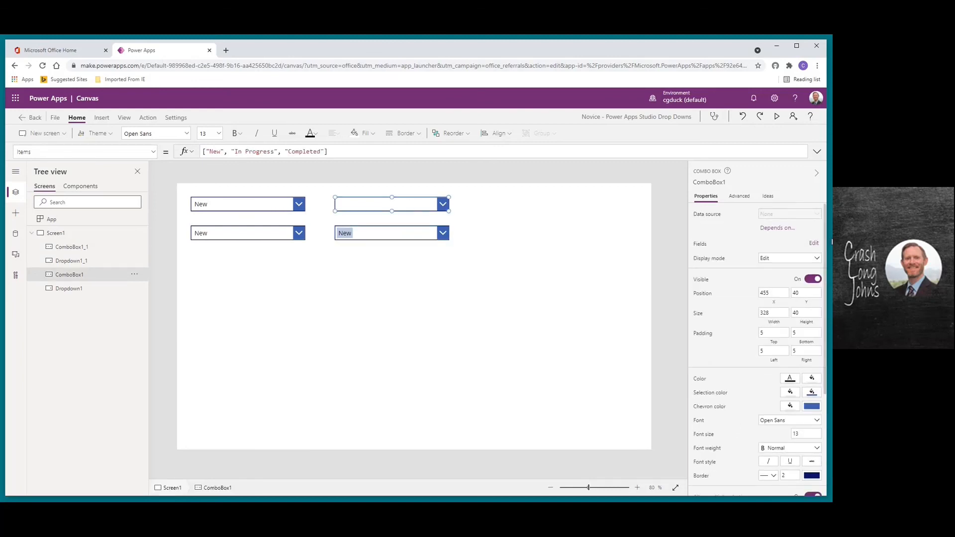
{"action": "scroll", "coordinate": [825, 250], "scroll_direction": "down", "scroll_amount": 3}
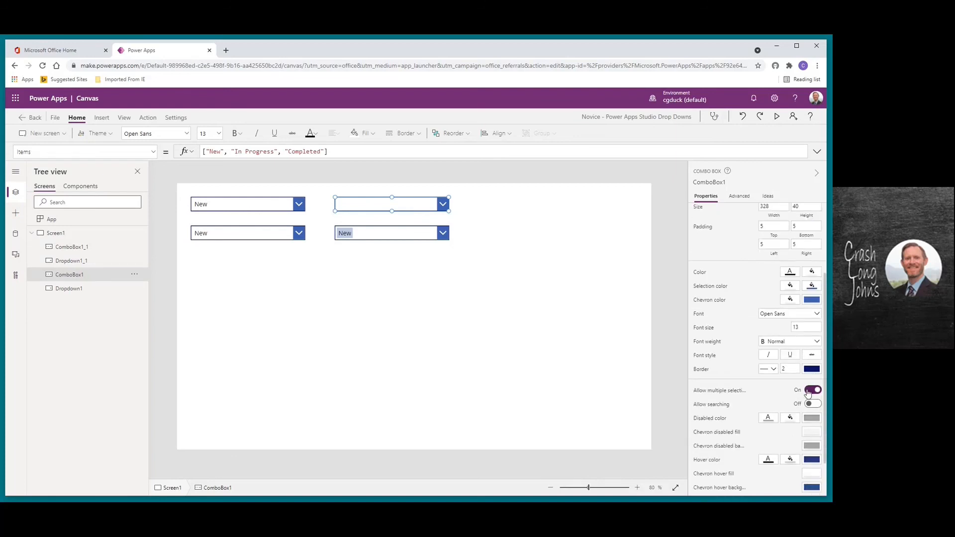
{"action": "left_click", "coordinate": [811, 404]}
{"action": "left_click", "coordinate": [813, 390]}
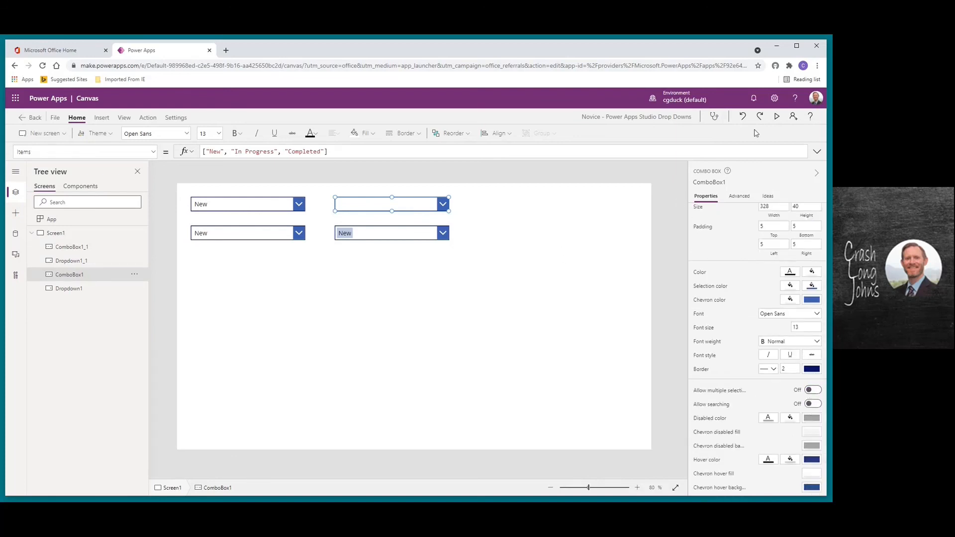
Step: Test single selection in the original combo box with In Progress and Completed, and finish with New selected
{"action": "left_click", "coordinate": [446, 207]}
{"action": "left_click", "coordinate": [390, 225]}
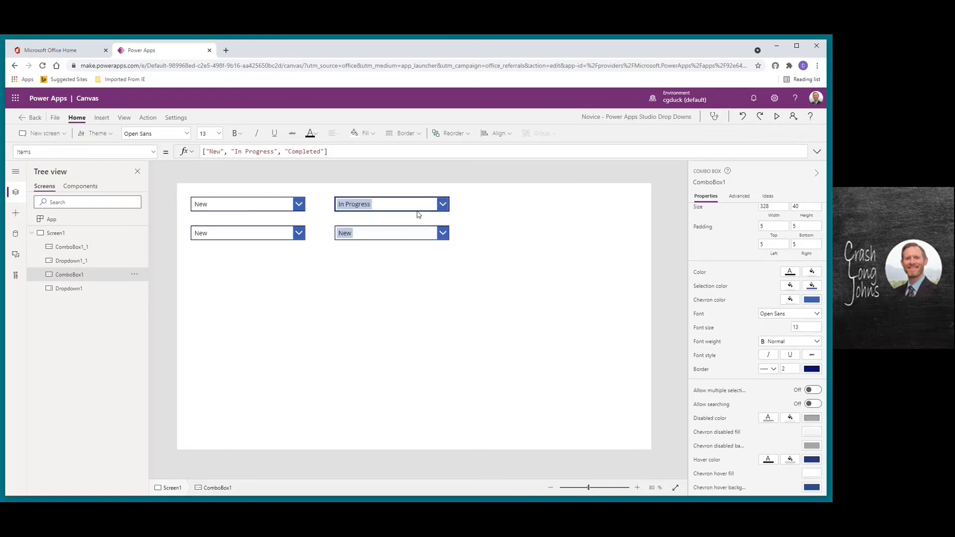
{"action": "left_click", "coordinate": [419, 210]}
{"action": "left_click", "coordinate": [381, 258]}
{"action": "left_click", "coordinate": [376, 208]}
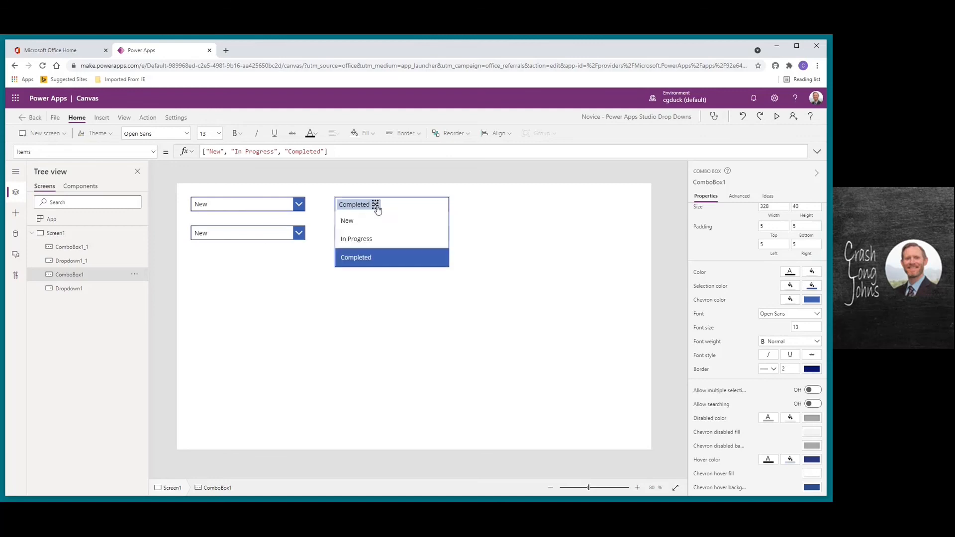
{"action": "left_click", "coordinate": [375, 223]}
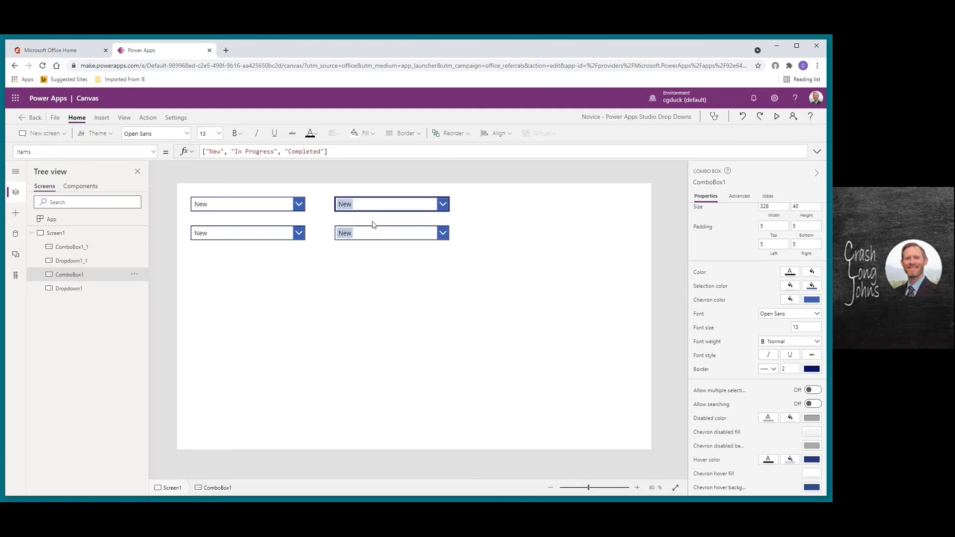
{"action": "left_click", "coordinate": [426, 204]}
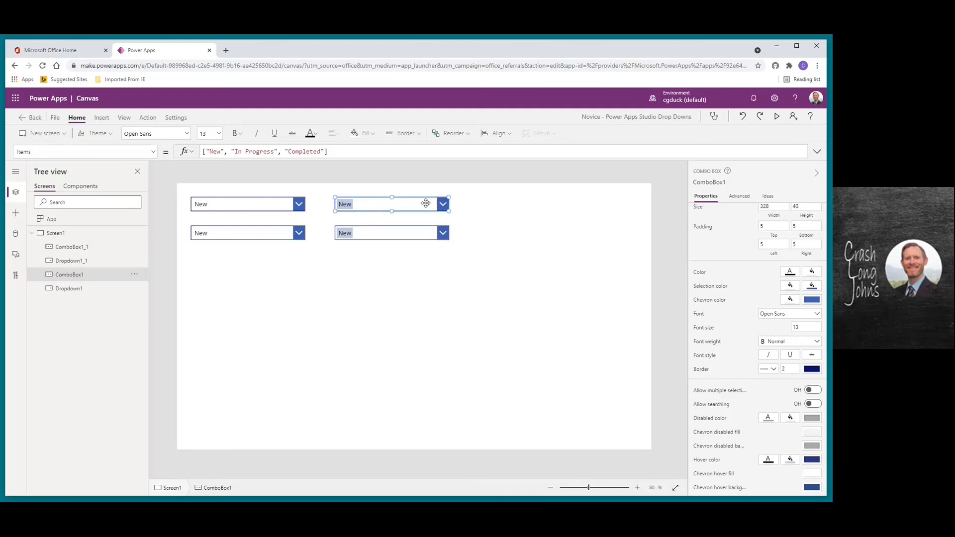